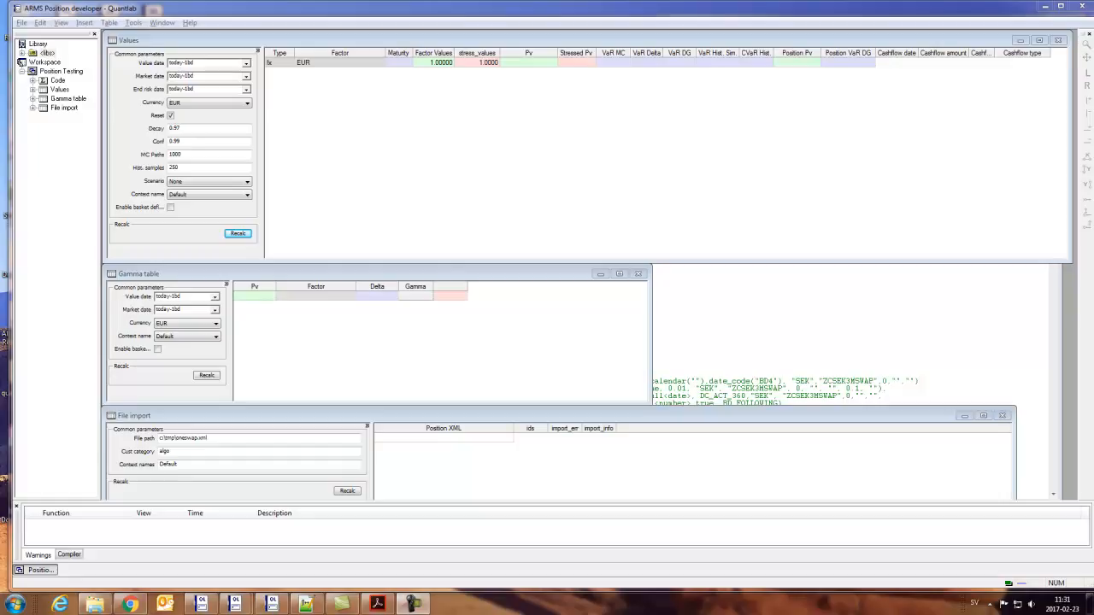
- Switch to the ARMS Position XML Mapping PDF, read the Interest Rate Swap parameters for both legs, and bring up the swap's XML file
click(94, 12)
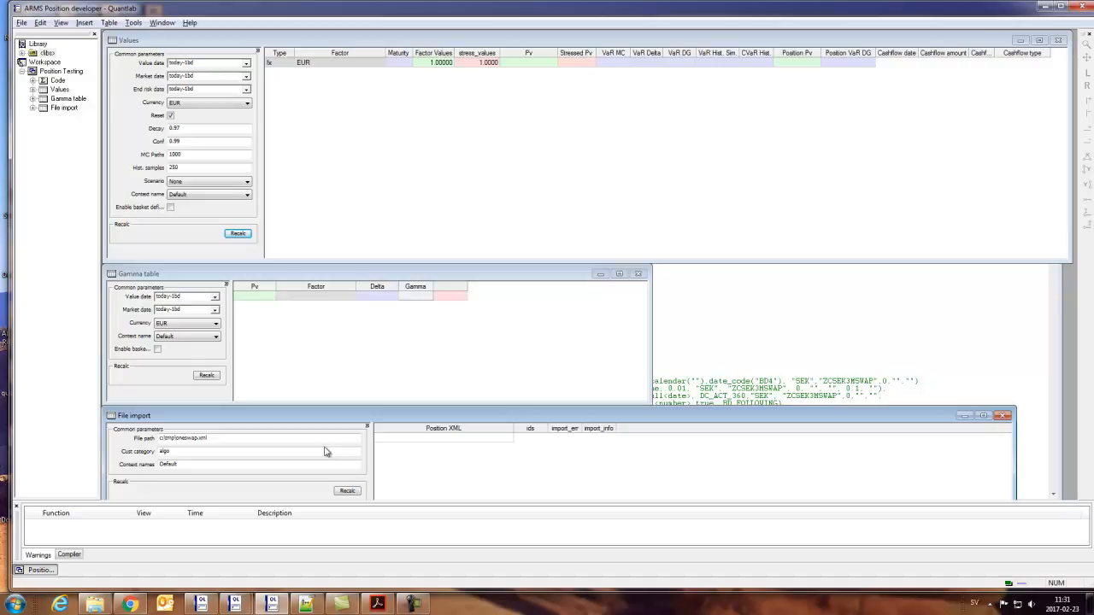
key(alt+Tab)
key(alt+Tab)
key(alt+Tab)
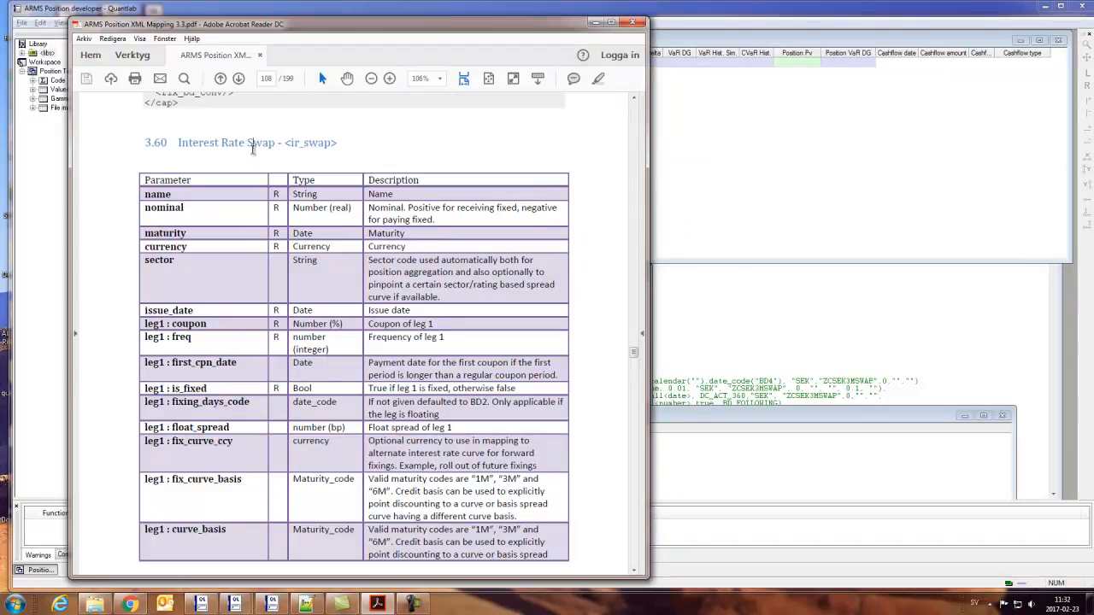
drag(197, 144, 301, 160)
click(293, 168)
scroll(277, 284, down, 1)
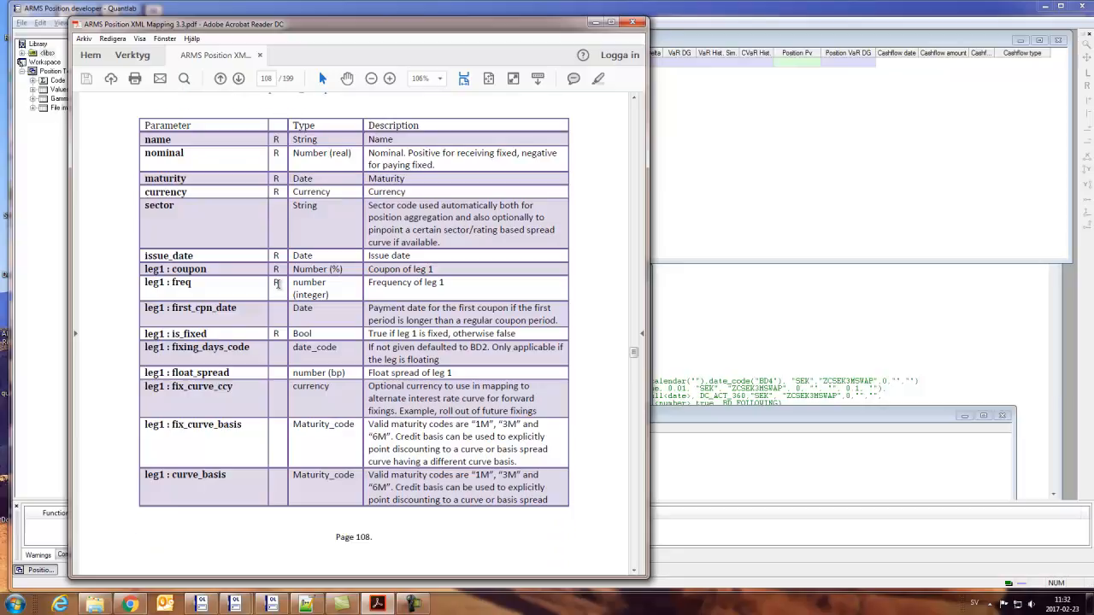
scroll(252, 284, down, 1)
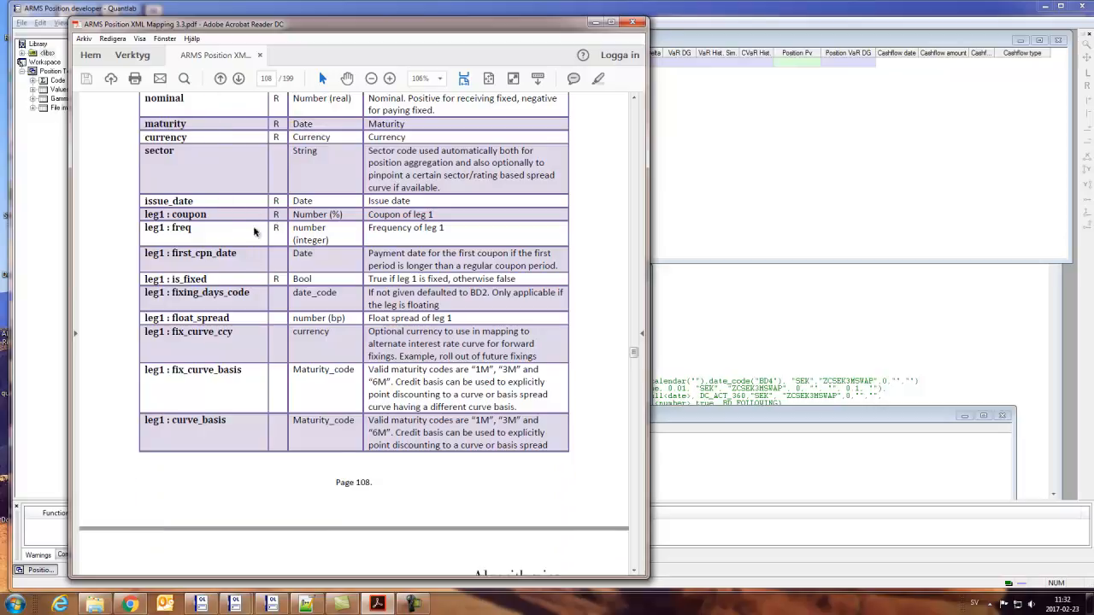
scroll(274, 346, down, 3)
scroll(274, 346, down, 4)
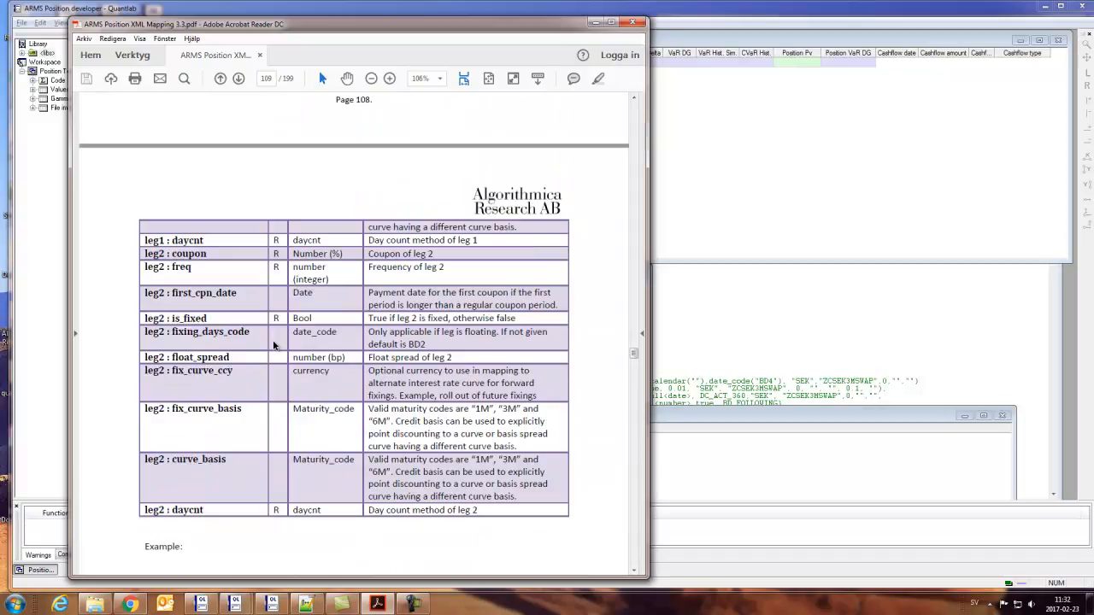
click(305, 604)
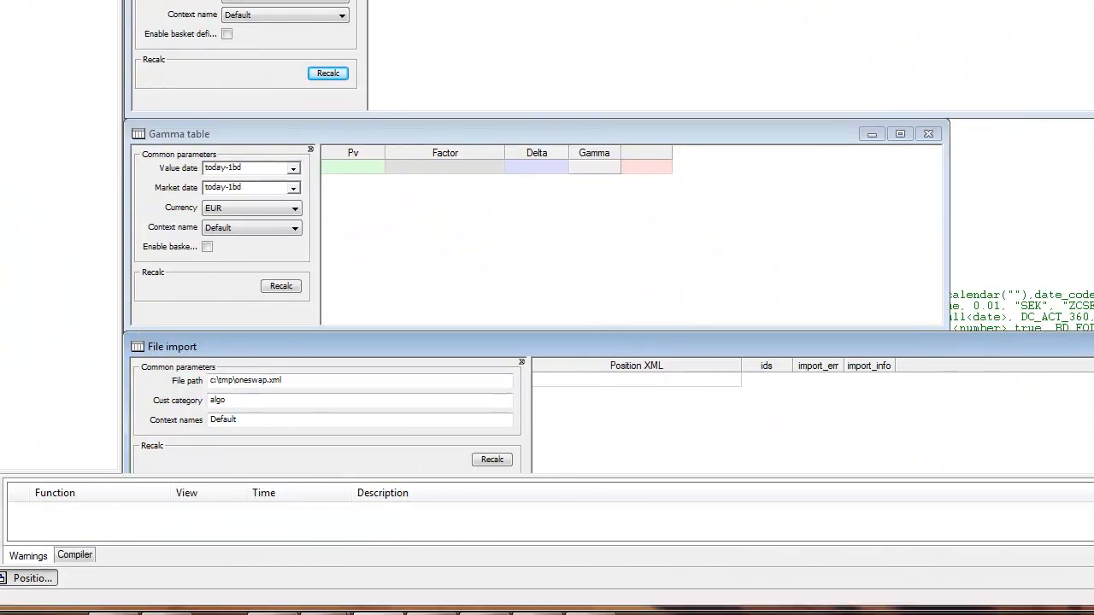
- Run the file import for c:\tmp\oneswap.xml and select the resulting entry in the warnings list
click(237, 384)
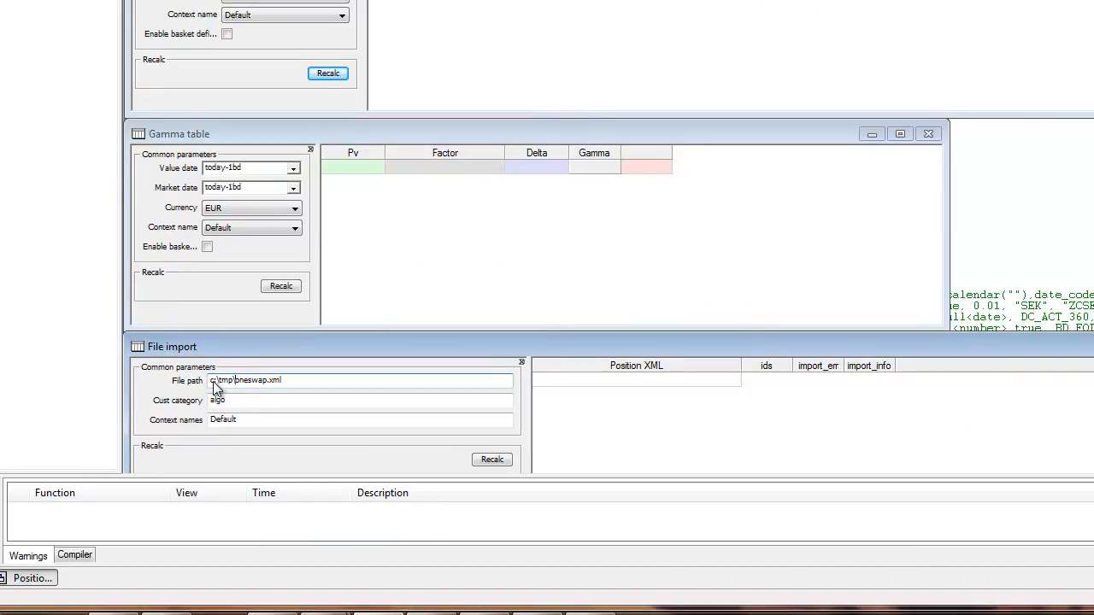
click(252, 382)
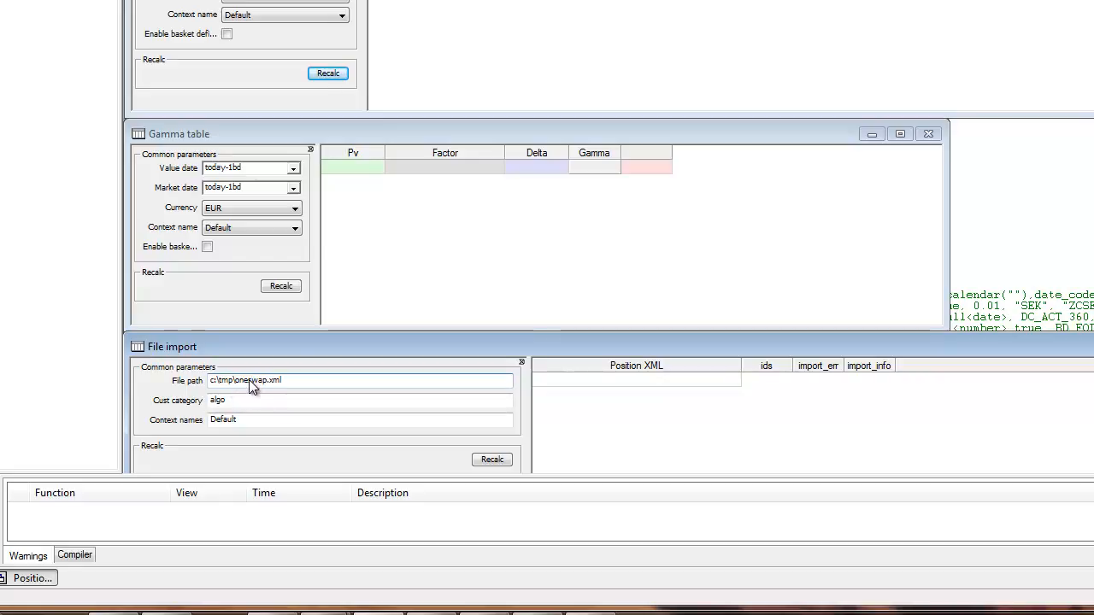
click(491, 460)
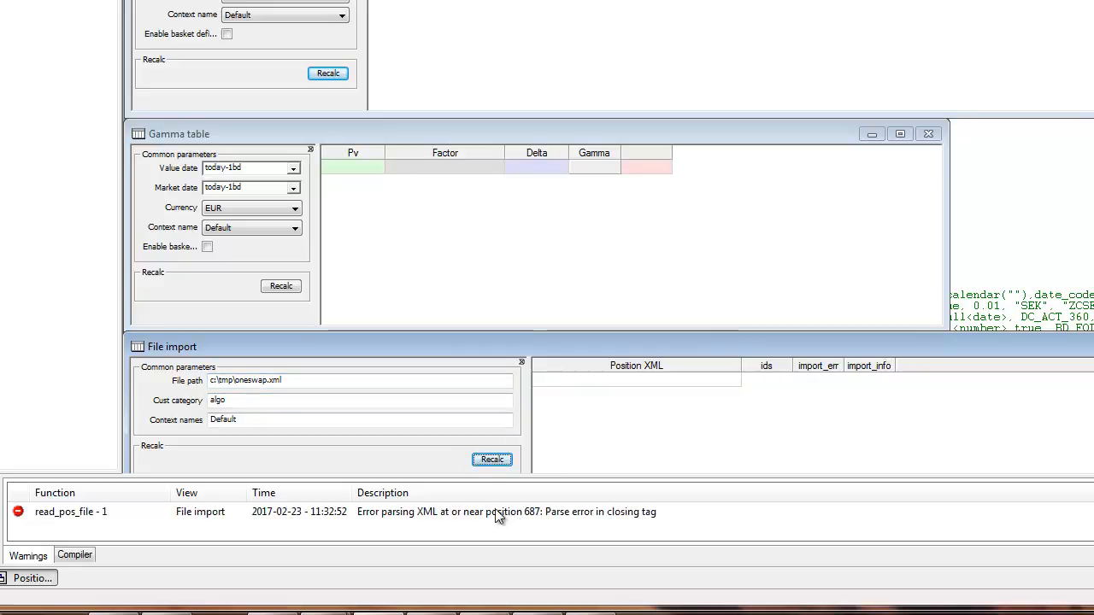
click(496, 510)
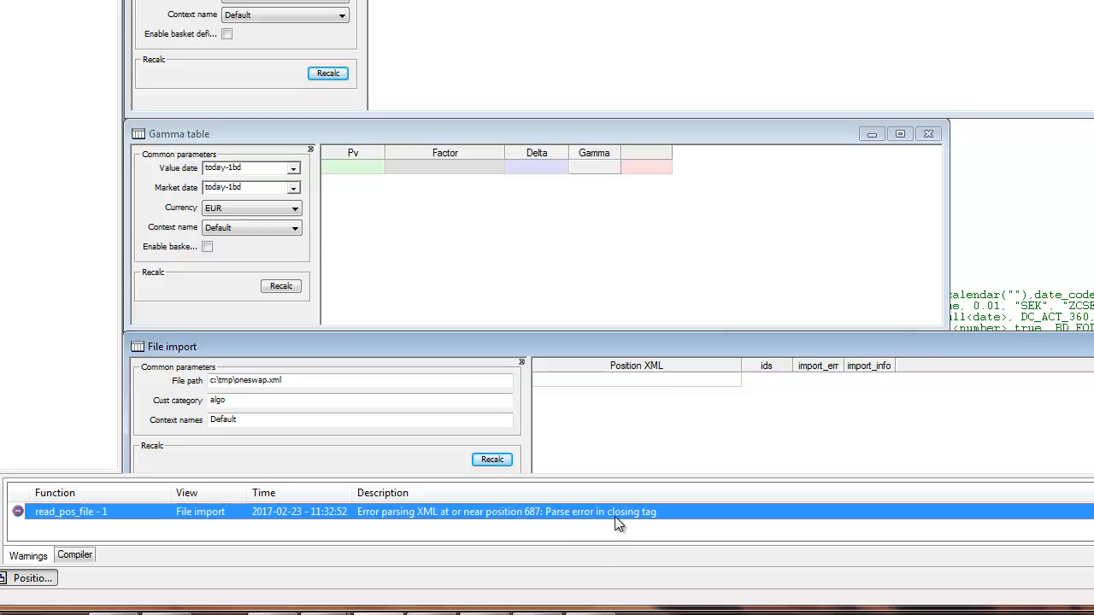
- Switch to the swap's XML file and correct the first leg's opening tag on line 21 to <leg1>
click(438, 614)
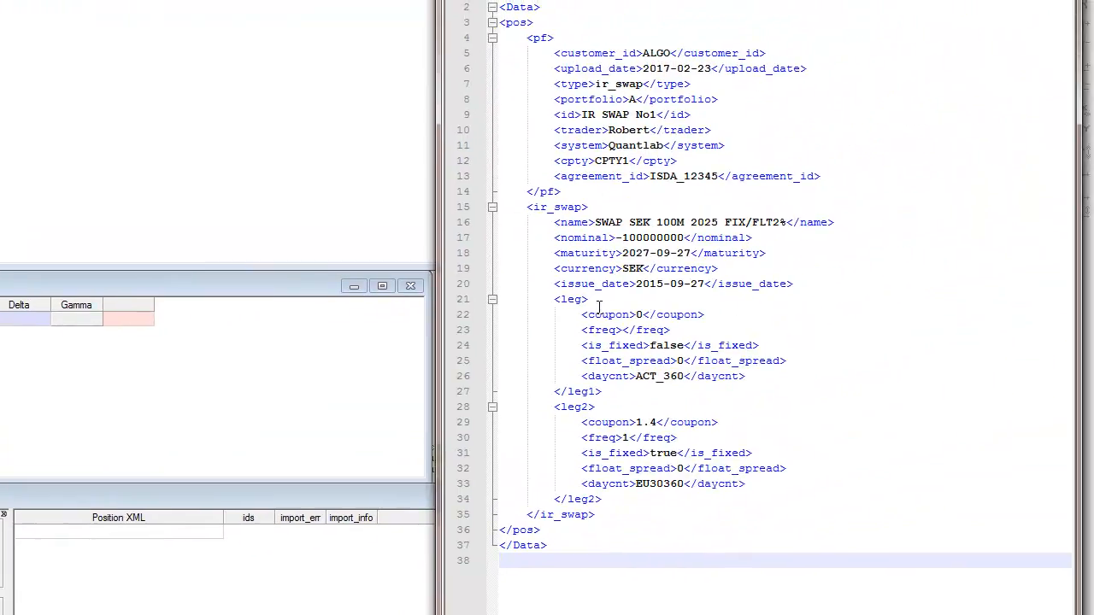
click(584, 301)
double_click(571, 301)
click(598, 299)
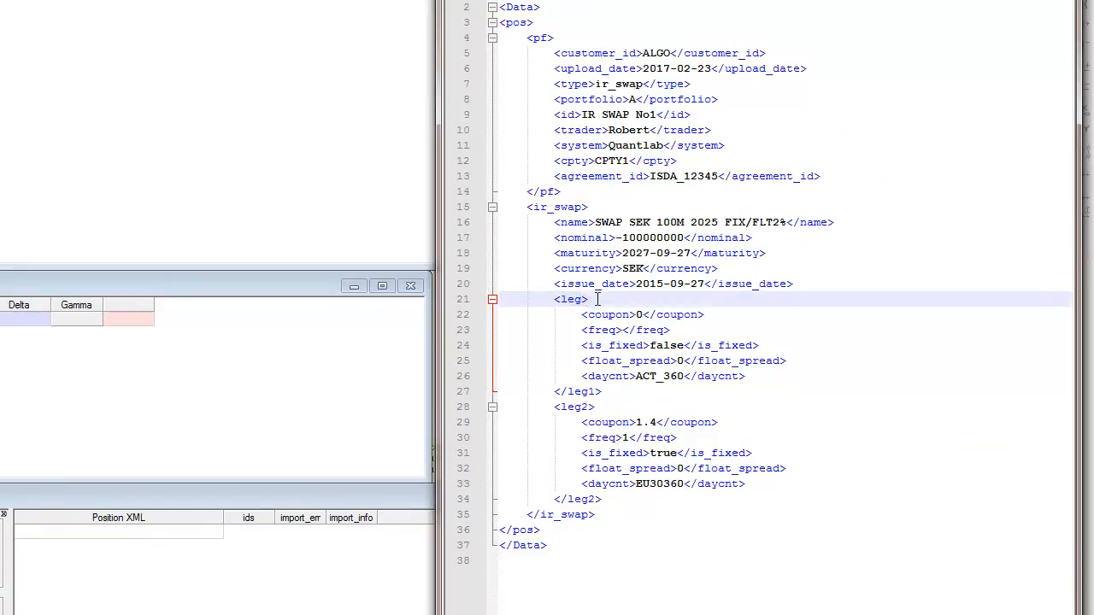
text(1)
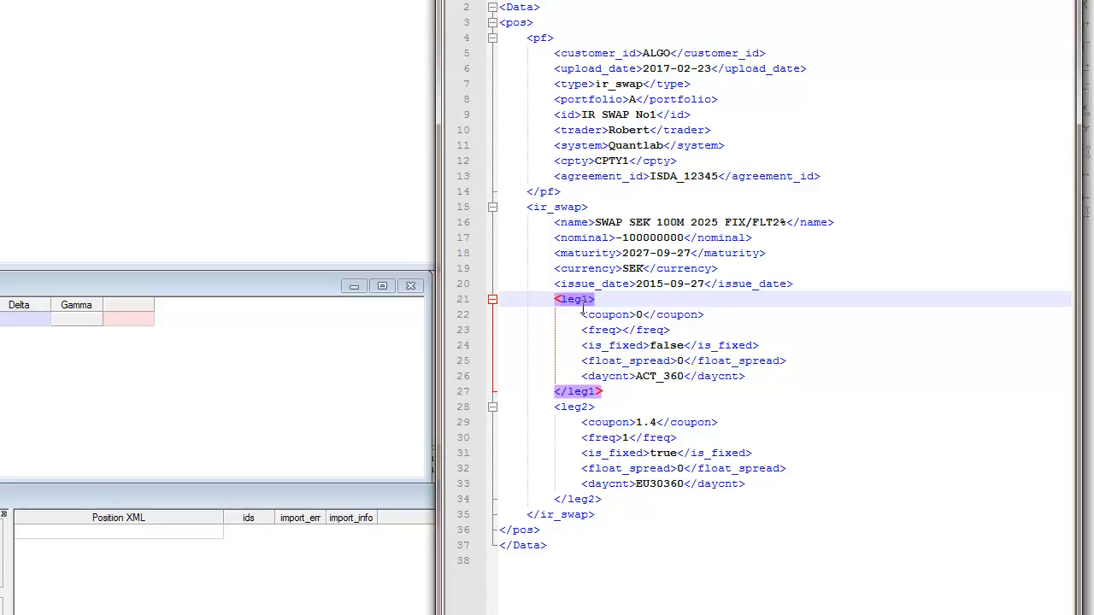
click(595, 266)
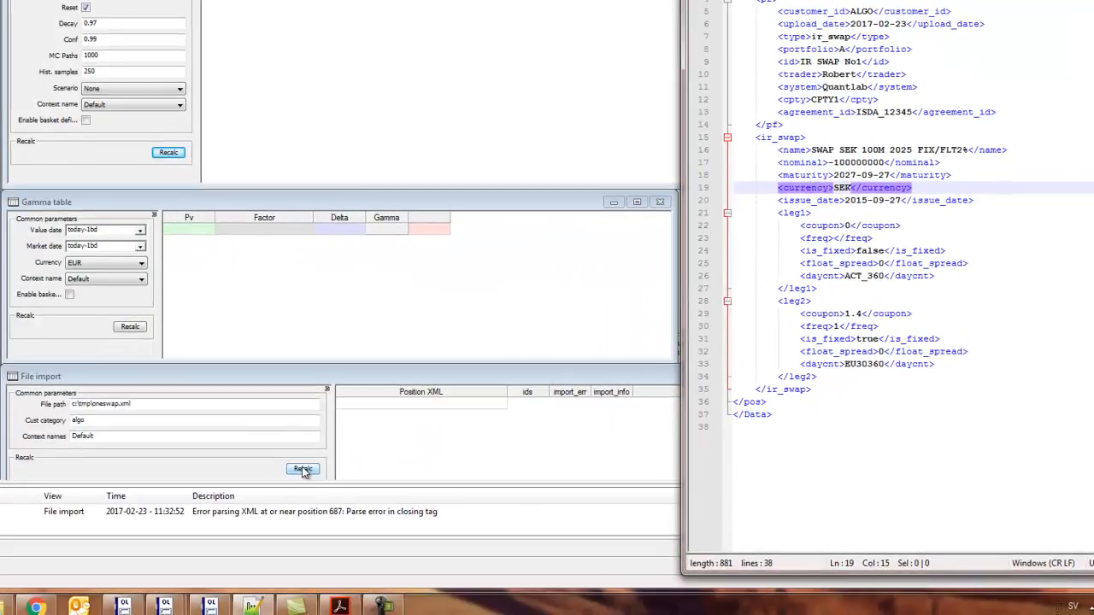
- Rerun the file import in Quantlab and widen the import_err column to read its full message
click(303, 469)
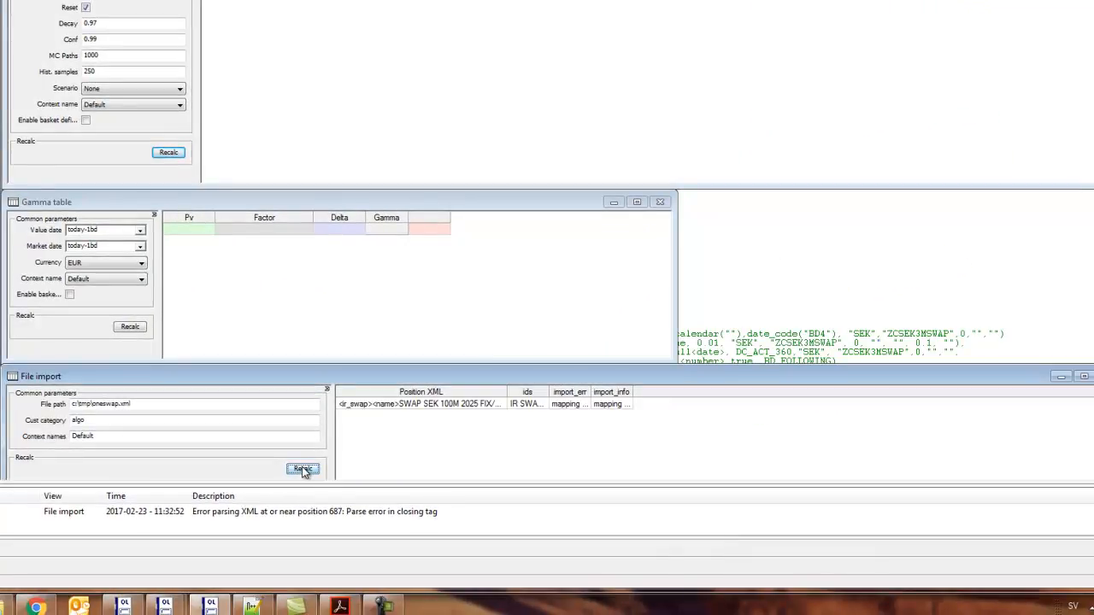
click(398, 405)
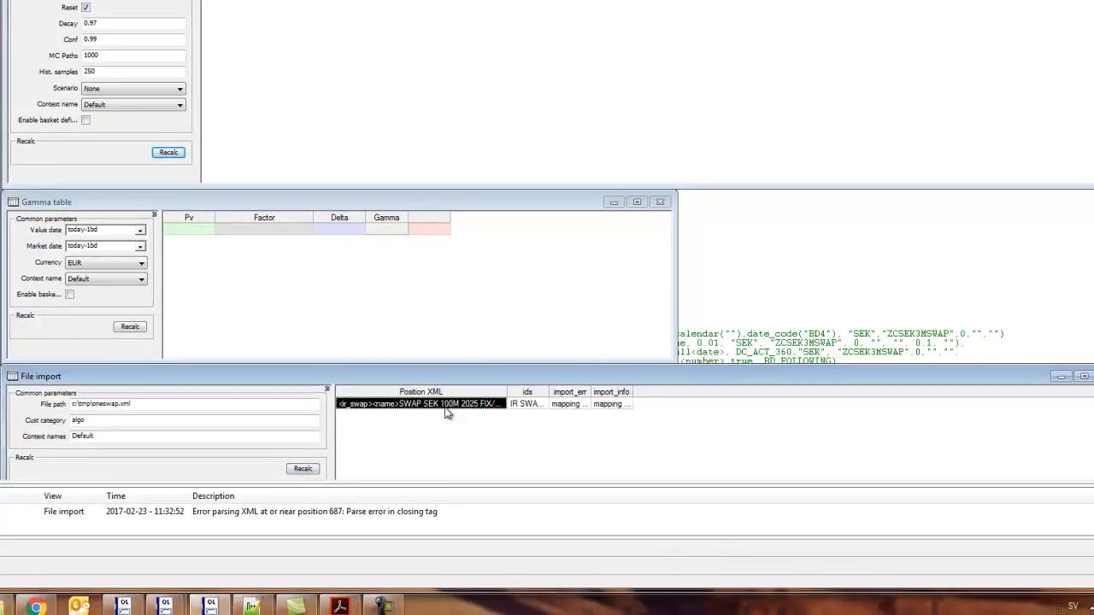
click(576, 405)
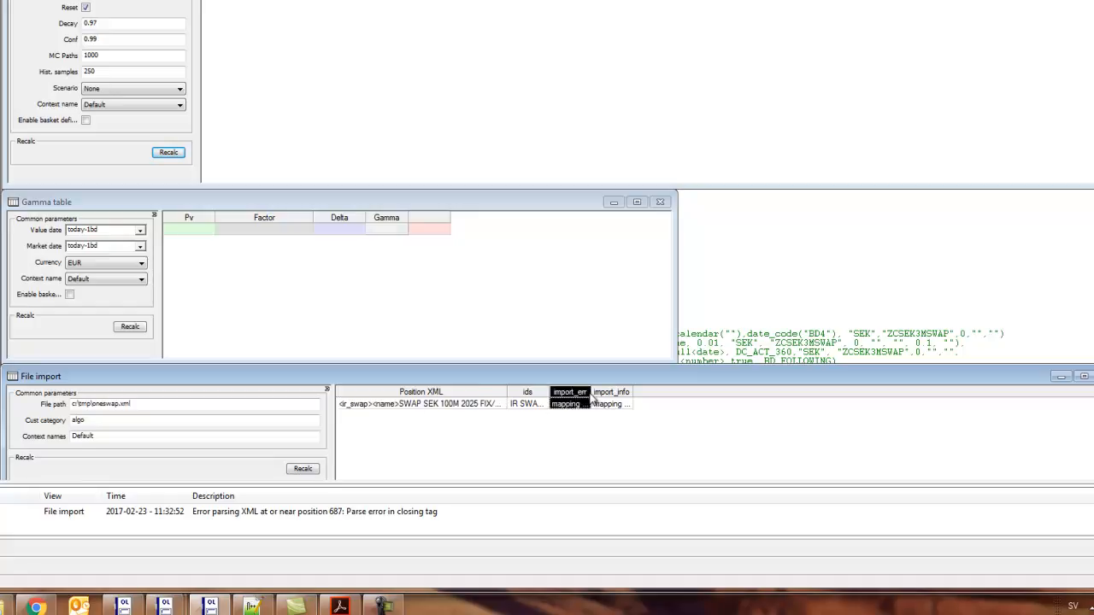
drag(590, 391, 1050, 392)
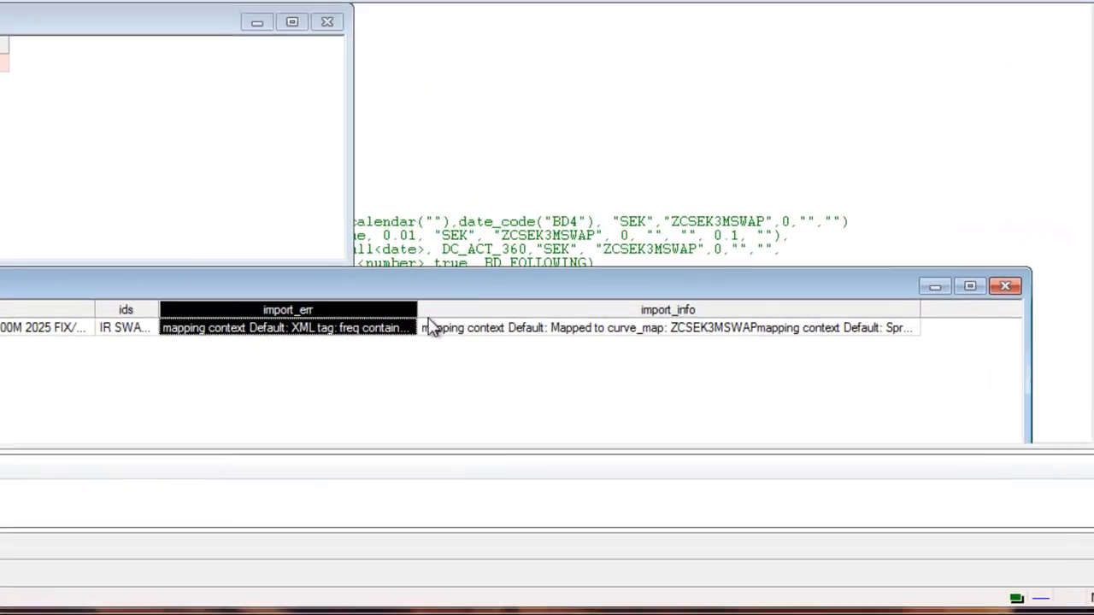
drag(417, 315, 745, 321)
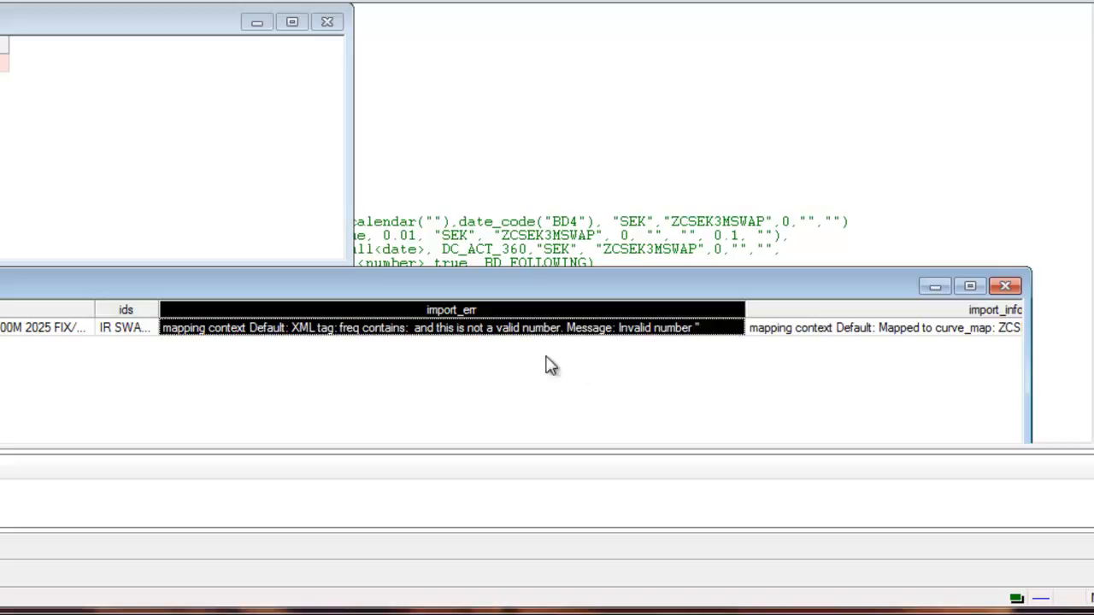
- Switch back to the swap's XML file and set the freq value of leg1 to 4
key(alt+Tab)
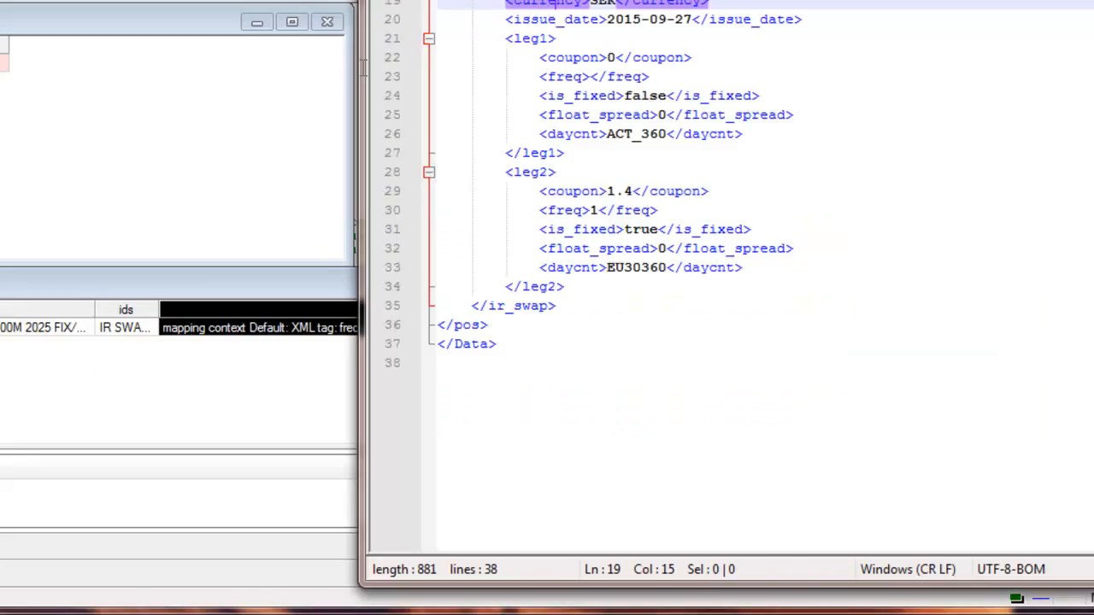
click(615, 0)
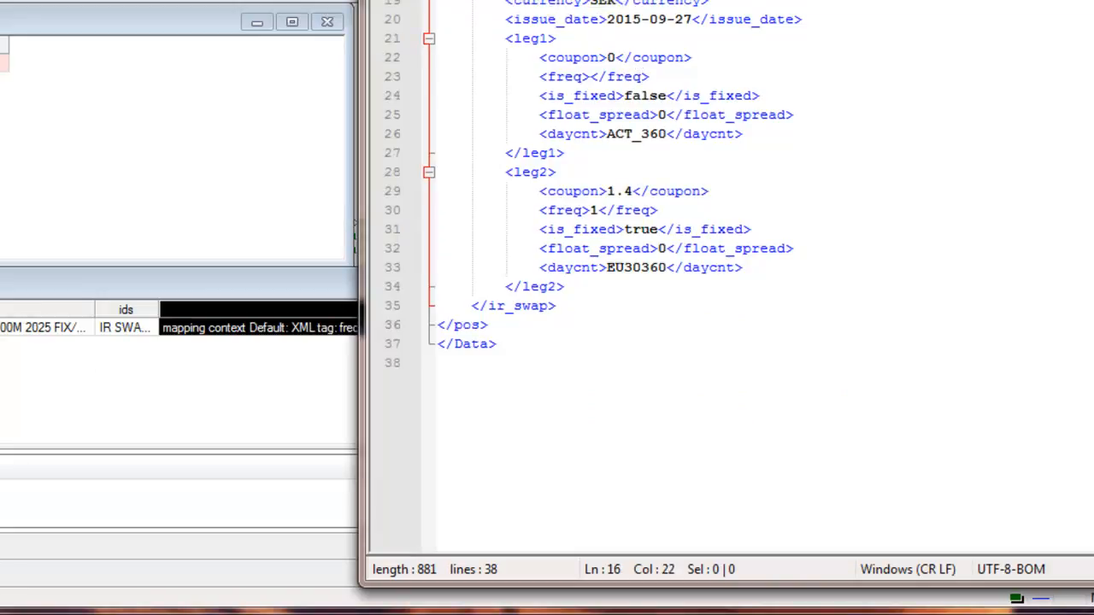
click(589, 79)
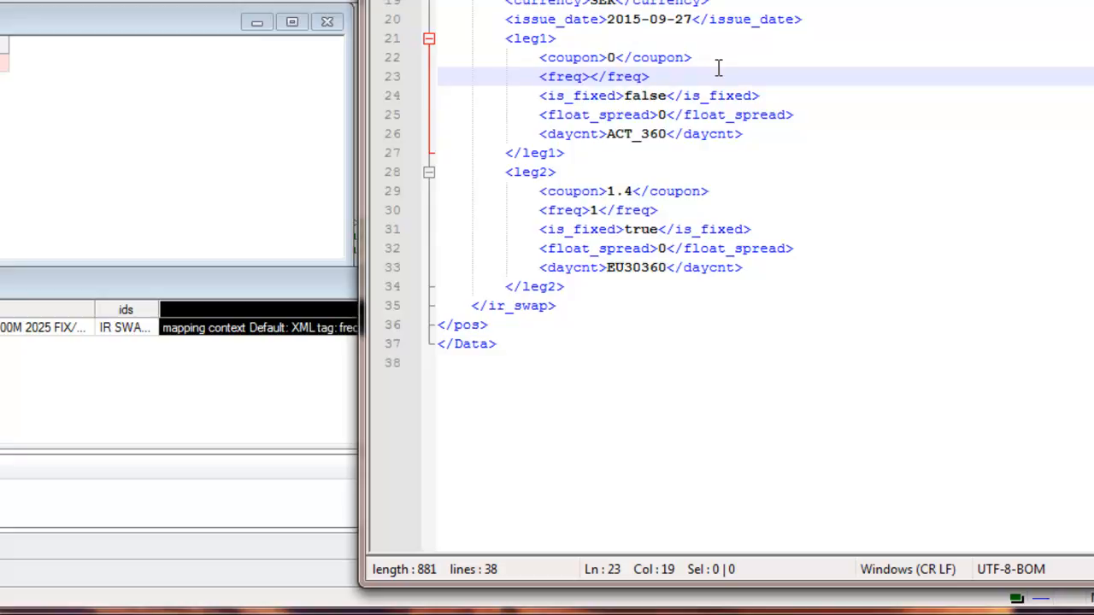
text(4)
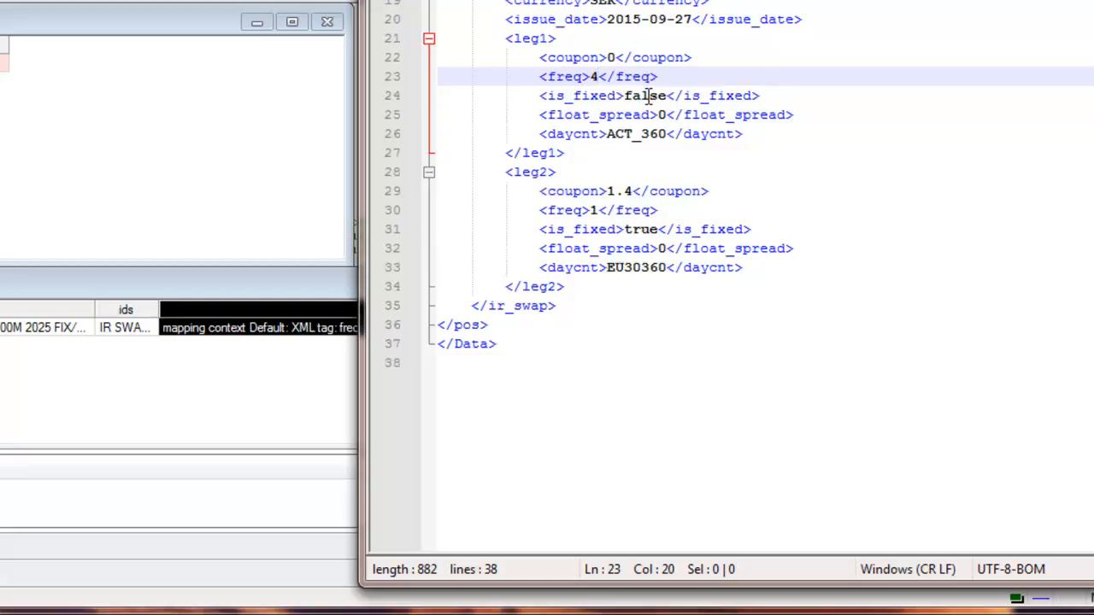
- Rerun the file import in Quantlab and narrow the import_err and Position XML columns to inspect the mapped position XML
click(2, 400)
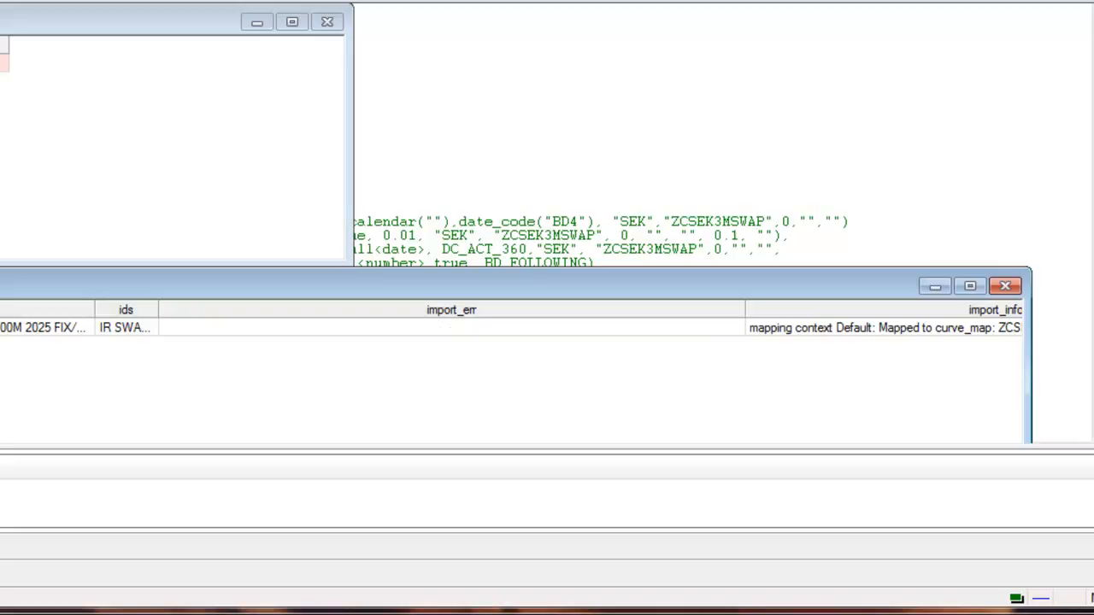
click(271, 329)
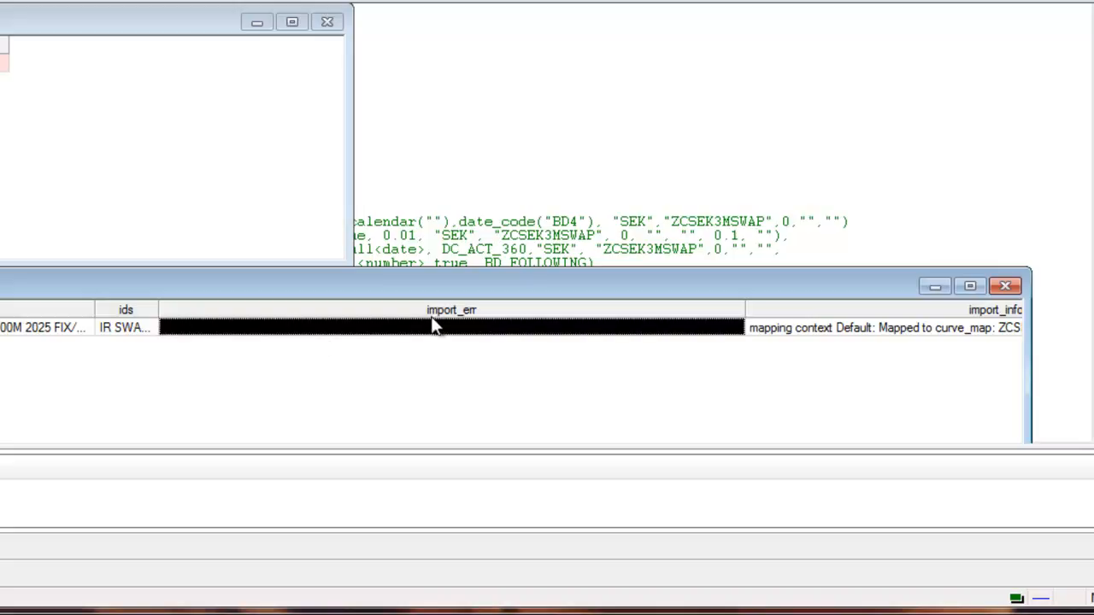
drag(744, 309, 313, 341)
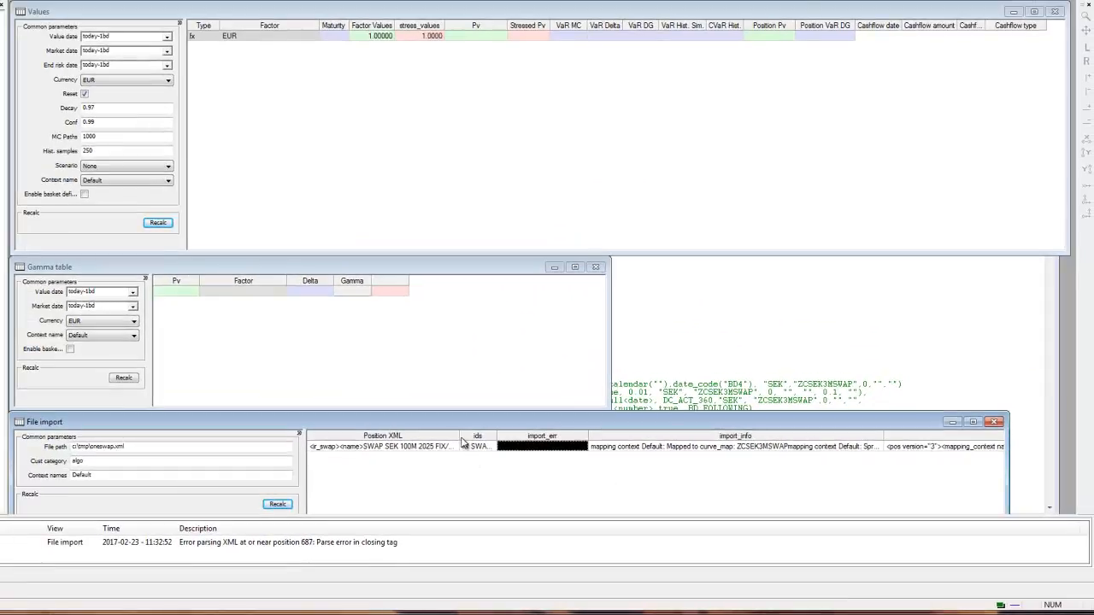
drag(460, 436, 404, 462)
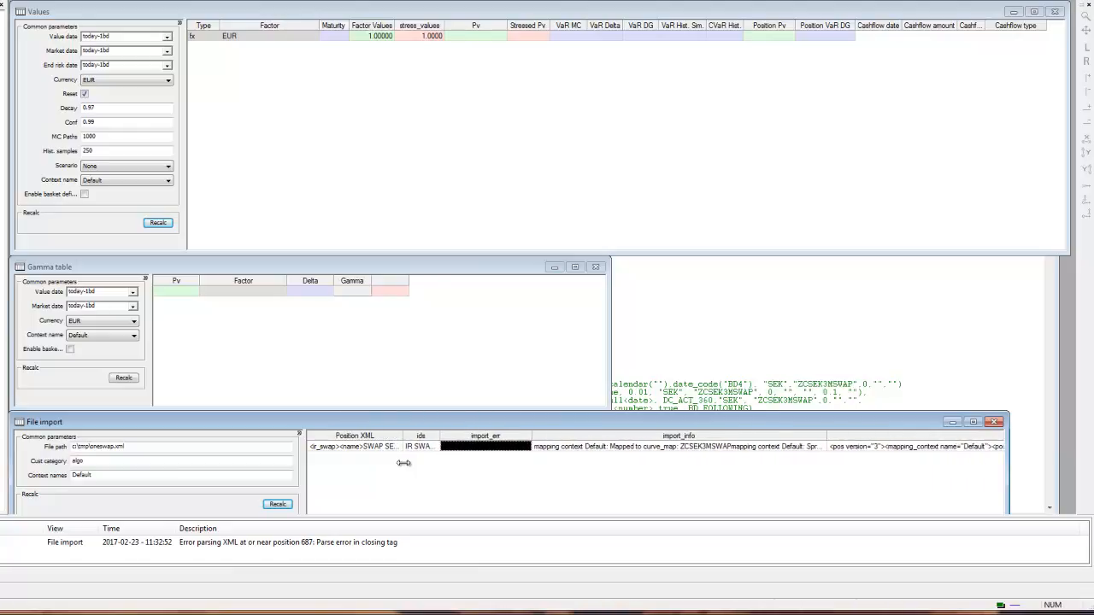
click(893, 446)
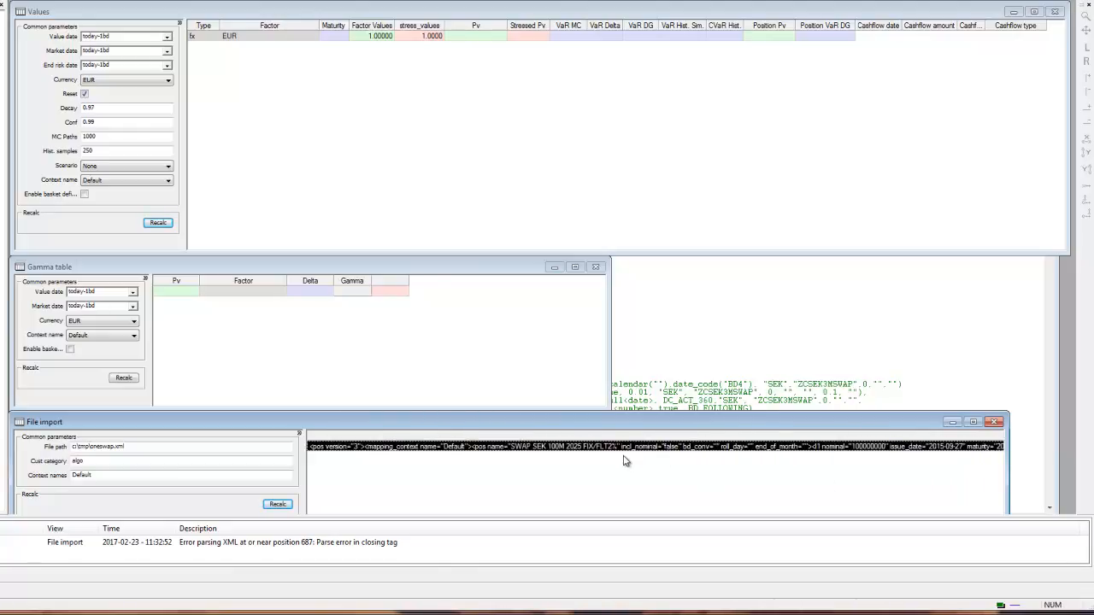
click(597, 451)
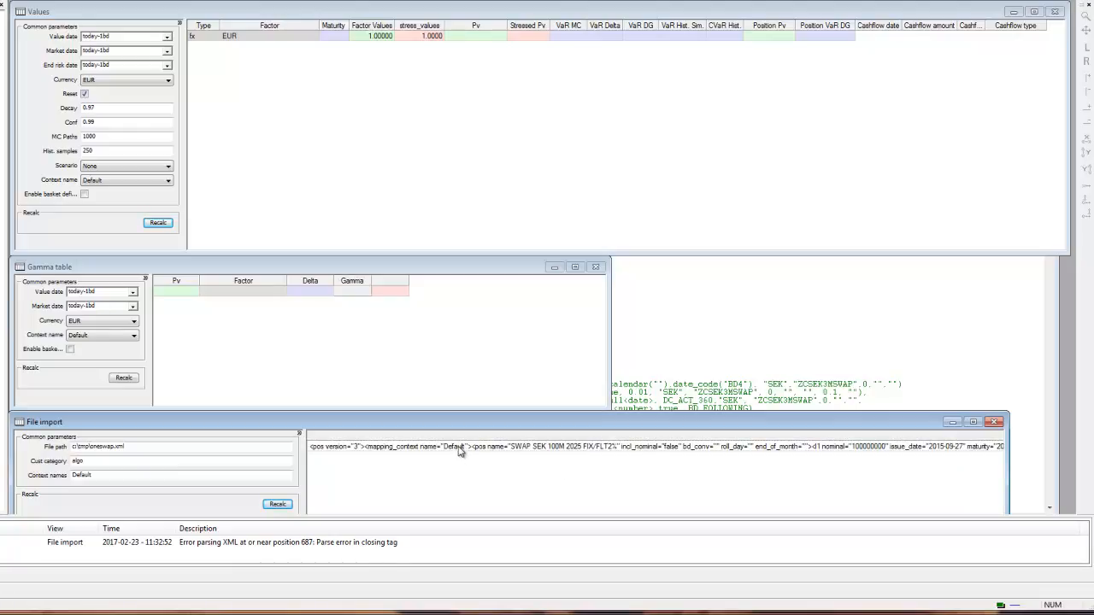
- Go through the Values parameters from end risk date to historical samples, and recalculate the Values view
click(275, 201)
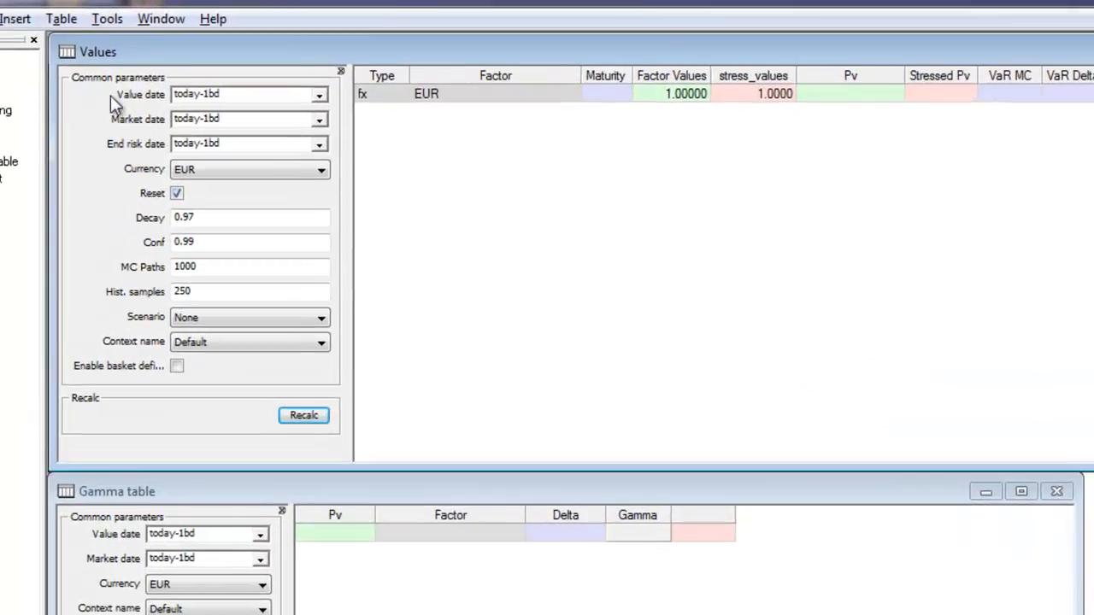
click(200, 150)
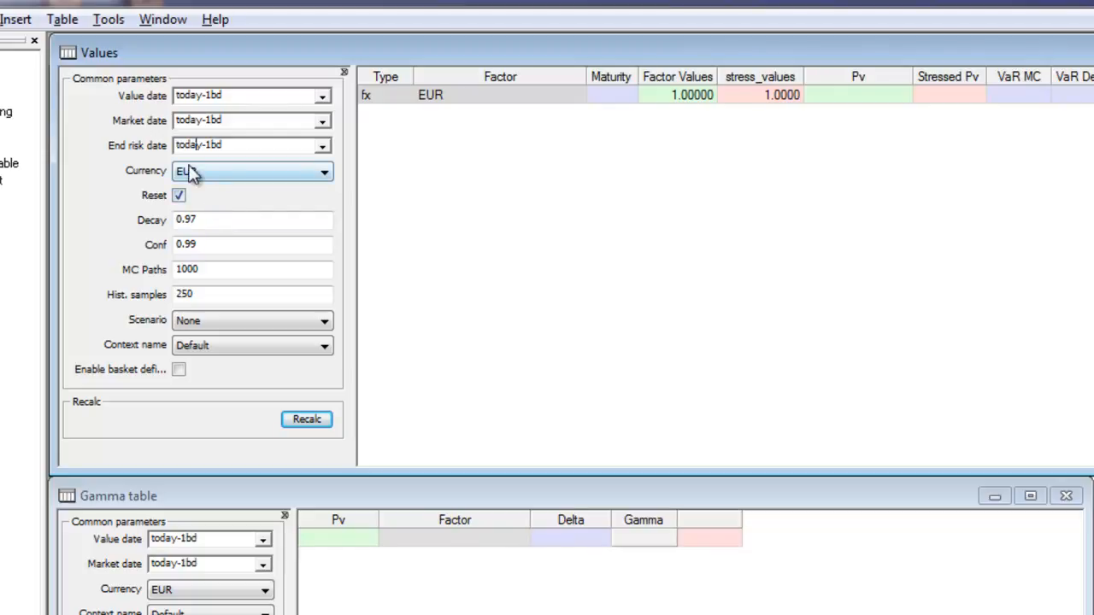
click(200, 224)
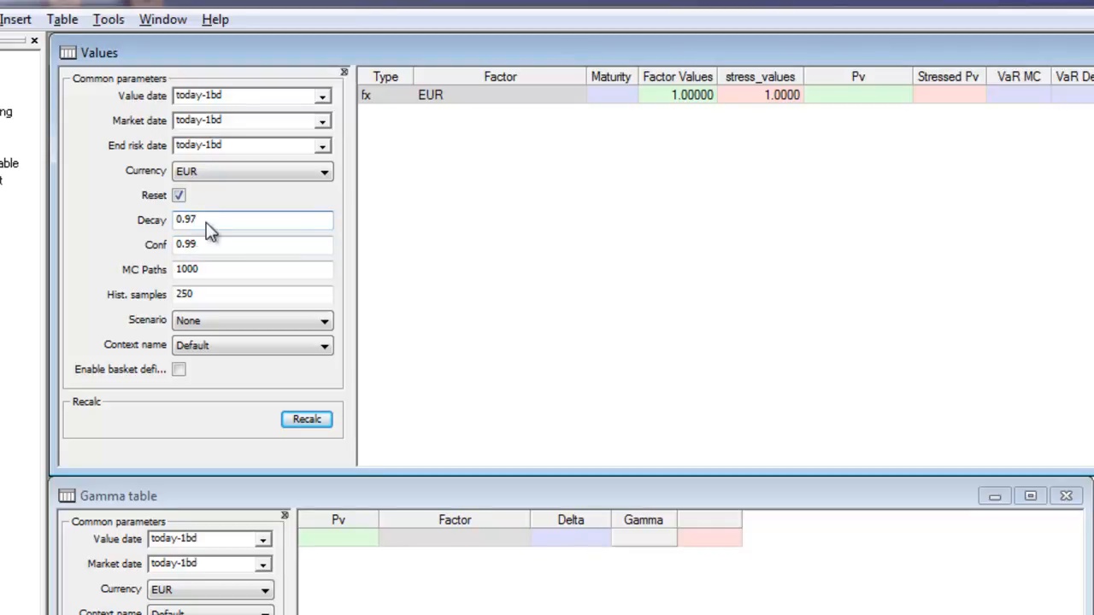
click(198, 244)
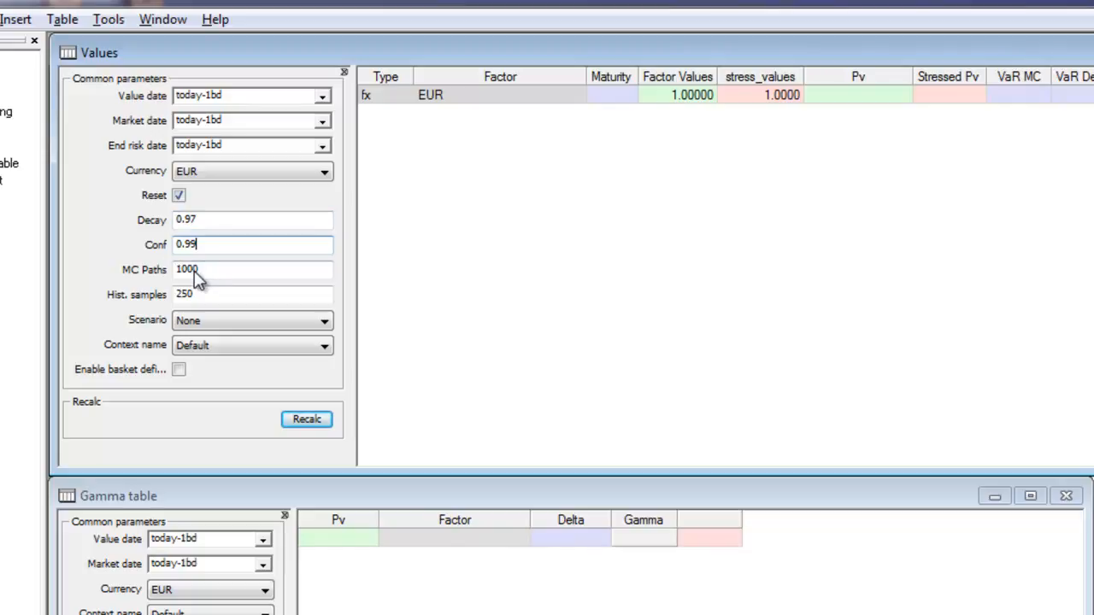
click(190, 272)
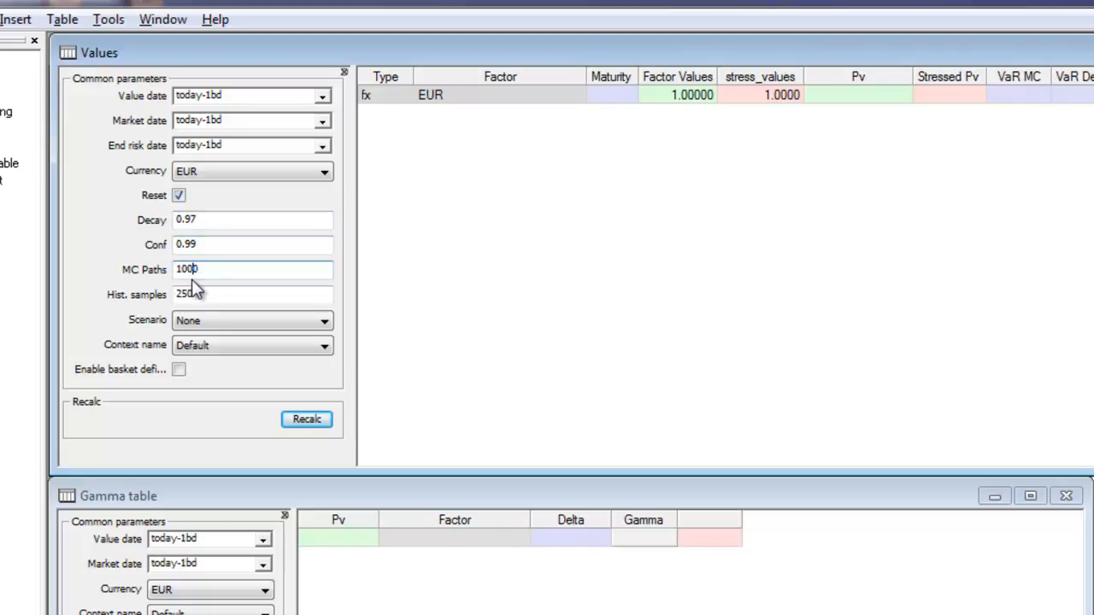
click(194, 295)
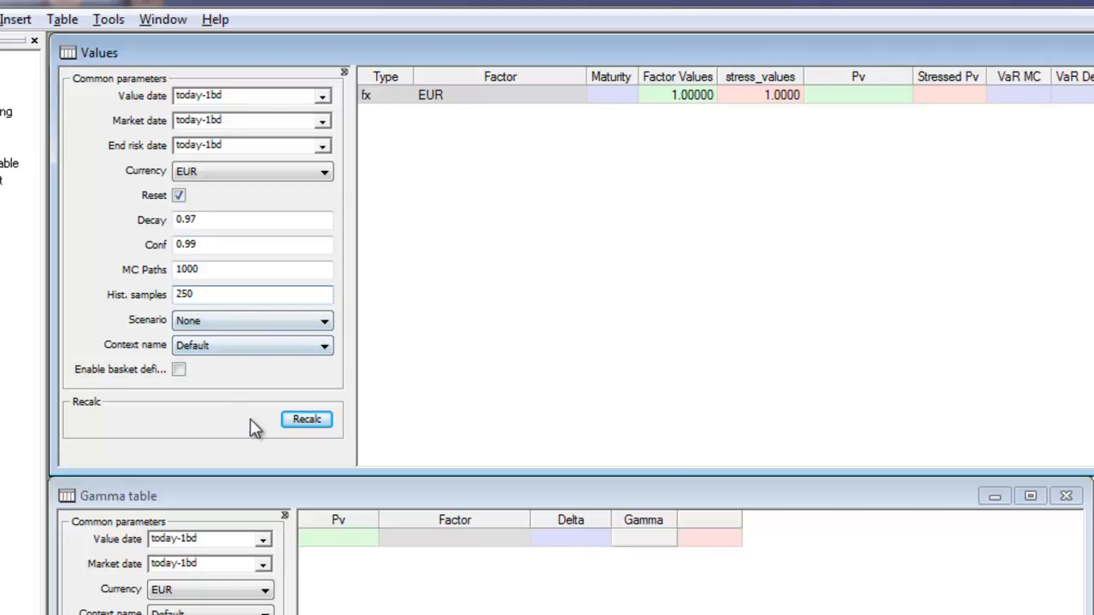
click(309, 423)
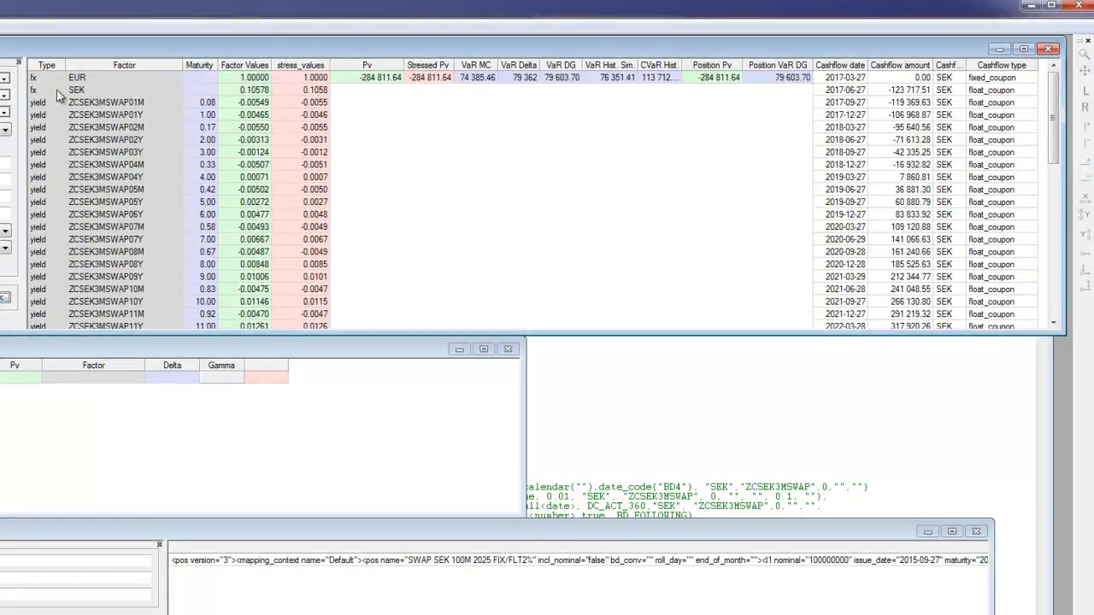
- Examine the yield risk factors with their maturities, factor values and stress values, including the ZCSEK3MSWAP10Y row
drag(56, 89, 278, 281)
scroll(278, 280, down, 3)
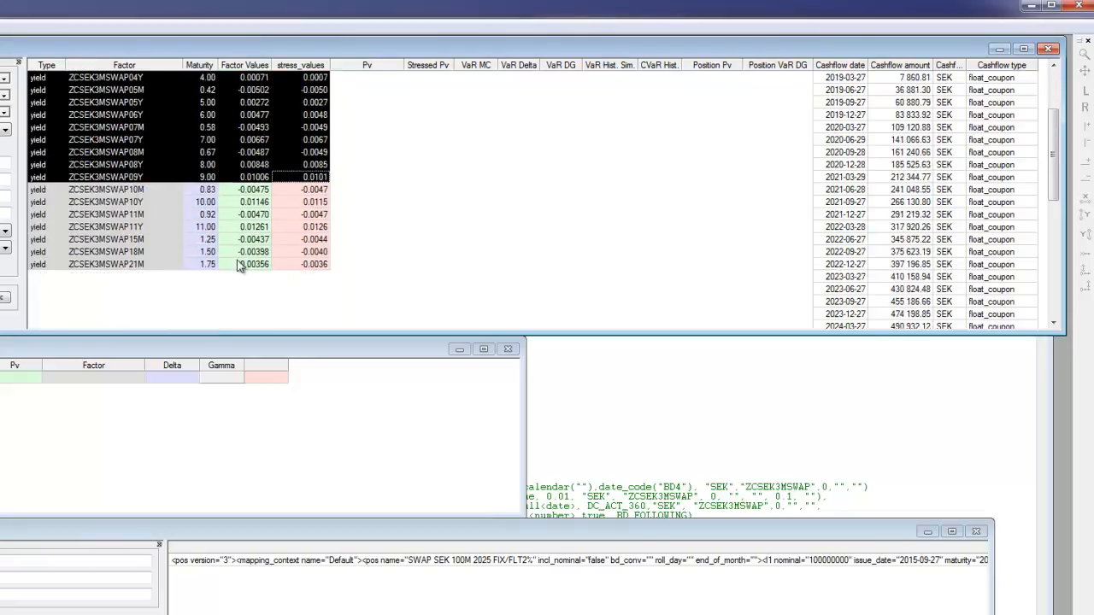
click(166, 253)
scroll(167, 253, up, 3)
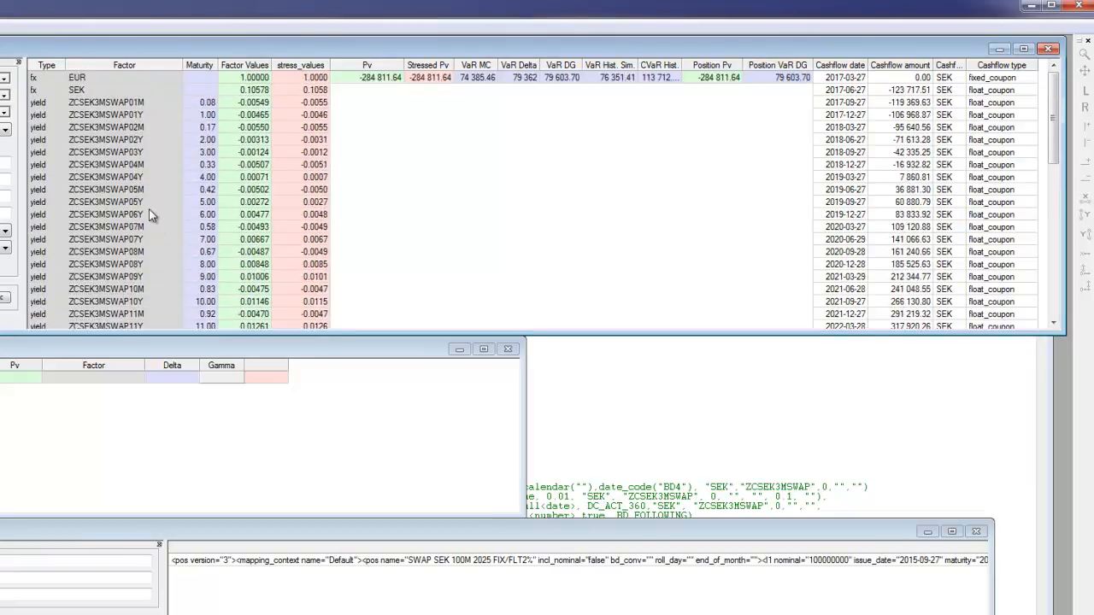
scroll(150, 215, down, 1)
drag(124, 276, 323, 279)
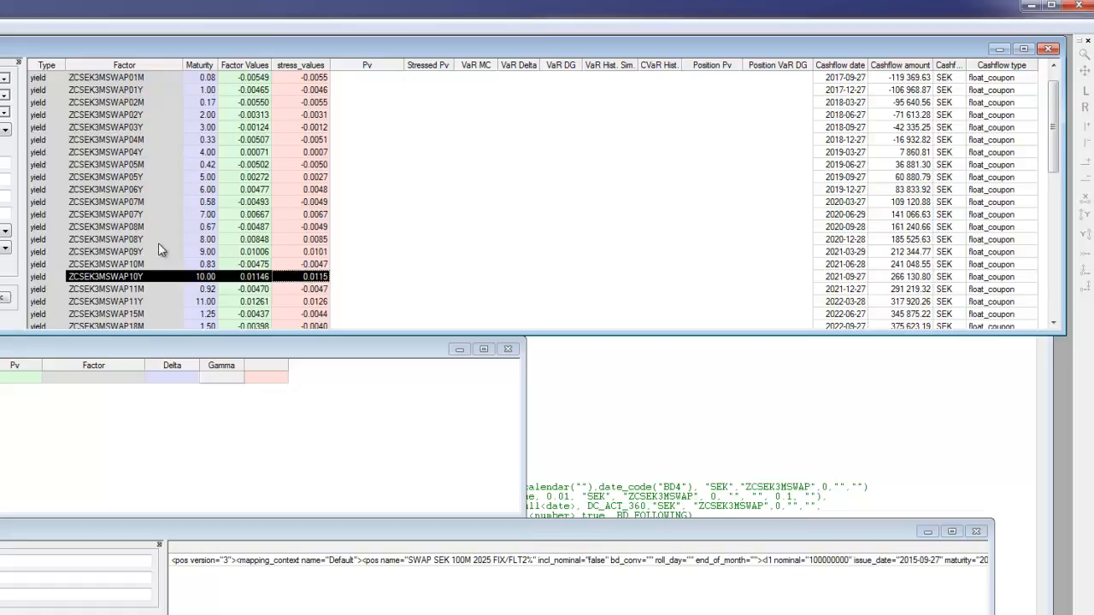
scroll(159, 244, up, 2)
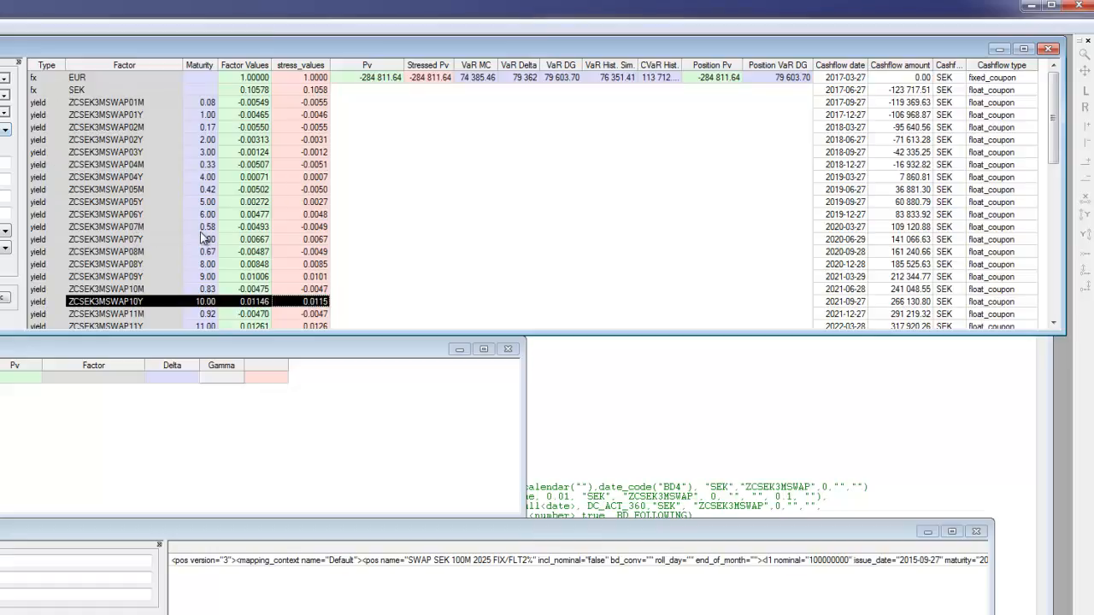
- Examine the EUR and SEK fx factor rows with their factor and stress values
drag(108, 77, 288, 99)
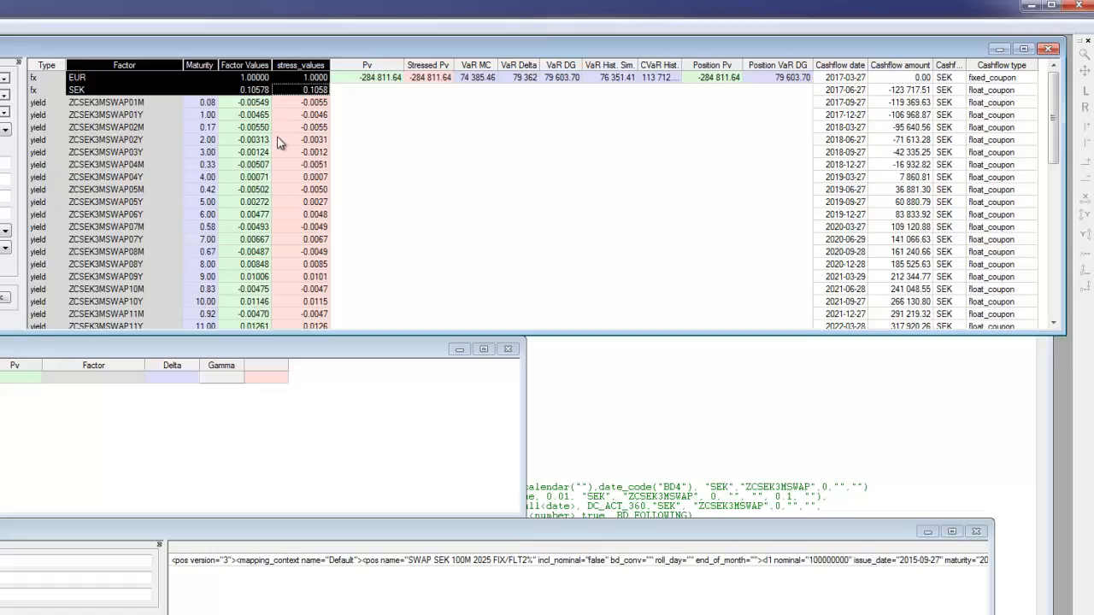
click(109, 79)
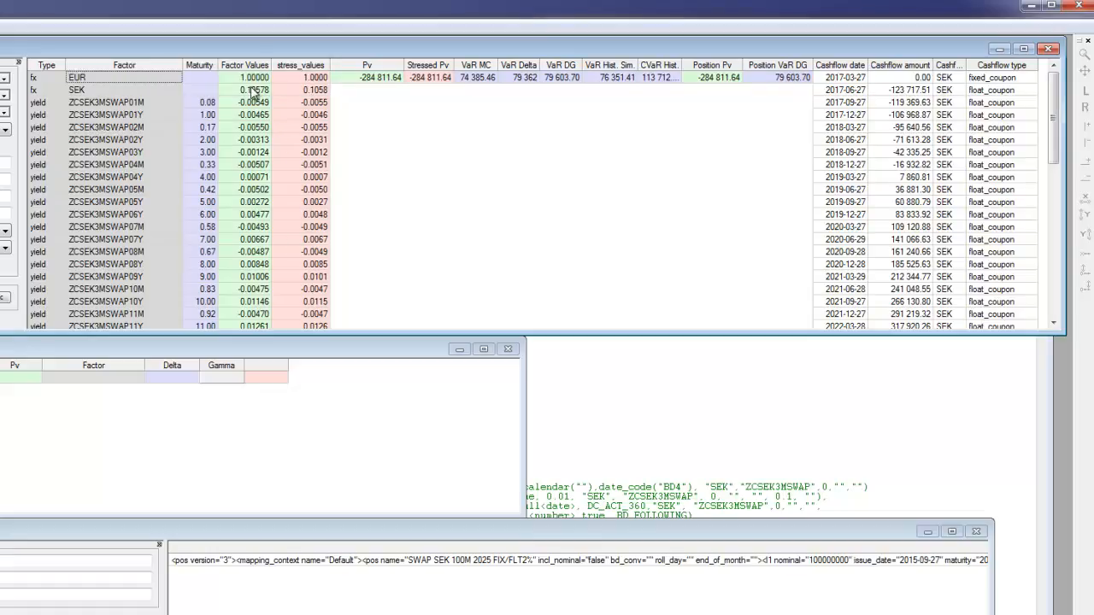
drag(88, 94, 299, 94)
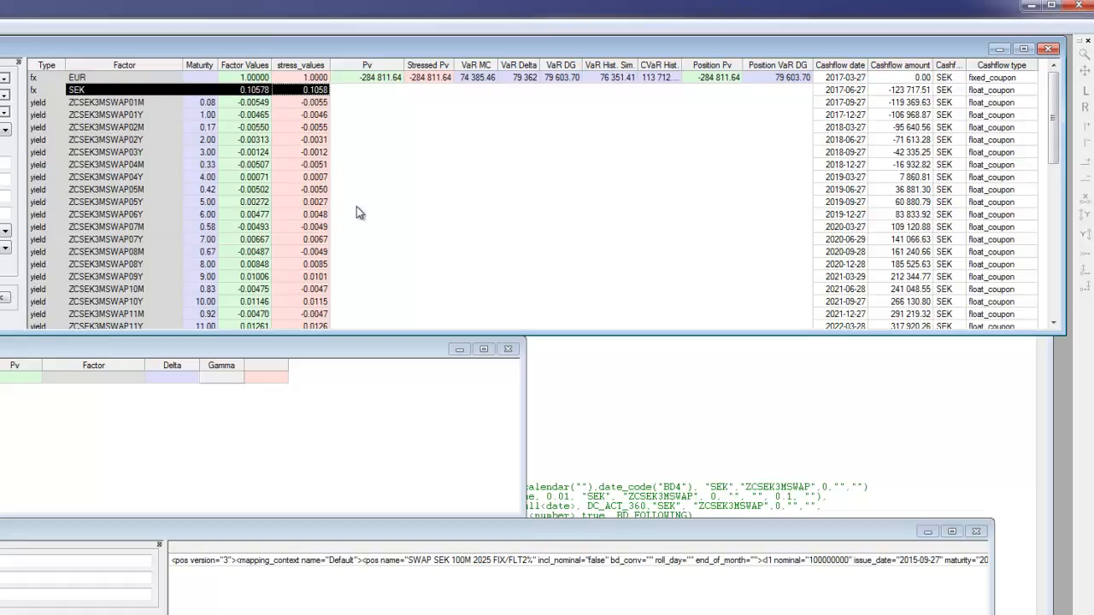
click(202, 154)
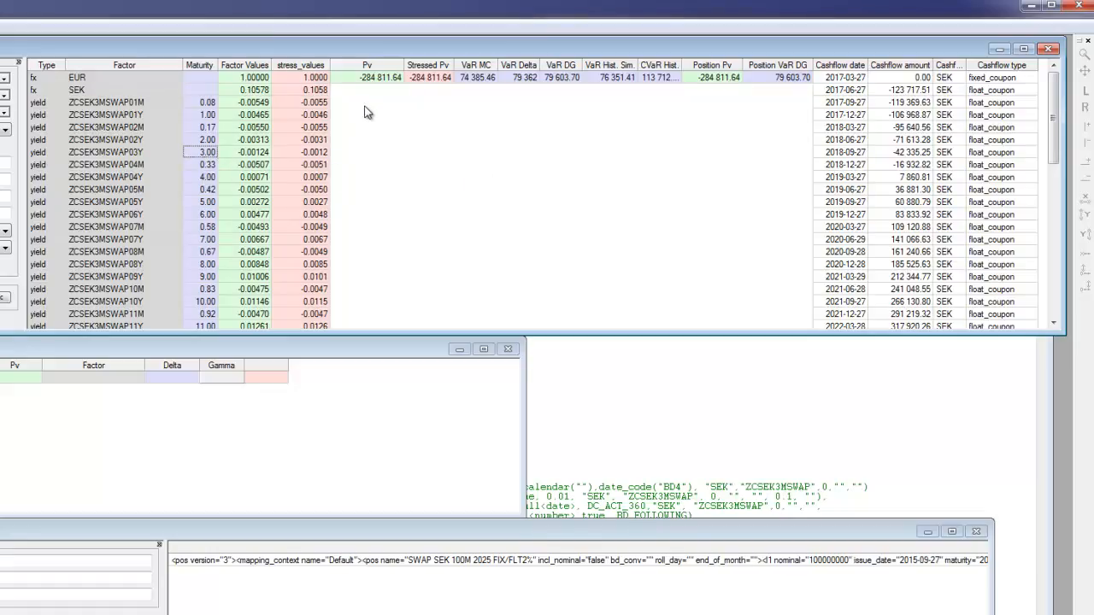
- Compare the swap's Pv with its Stressed Pv and examine the stress_values column
click(368, 67)
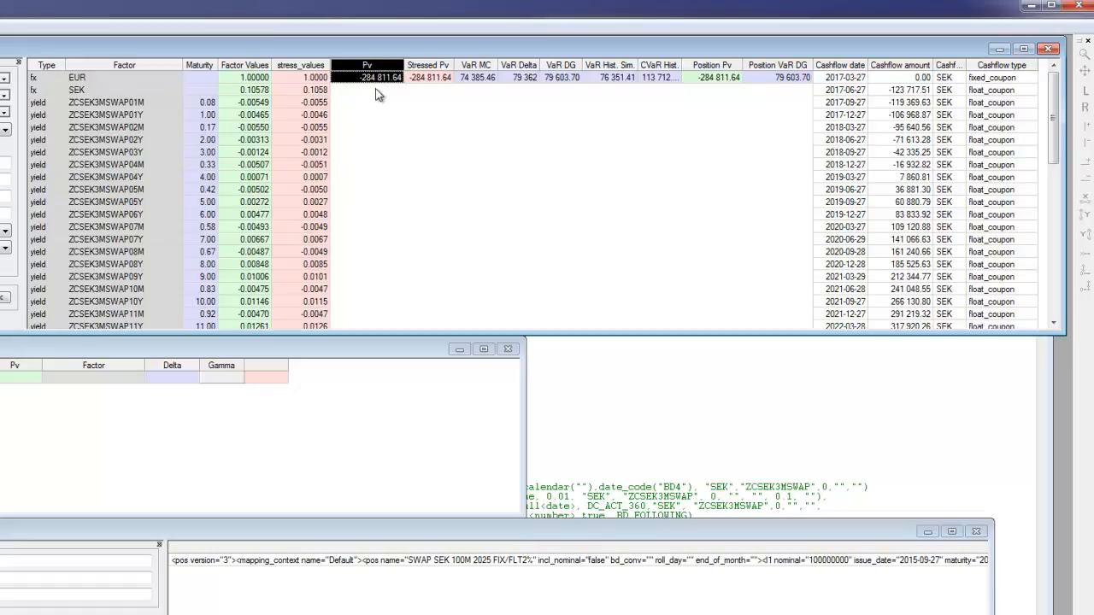
click(408, 104)
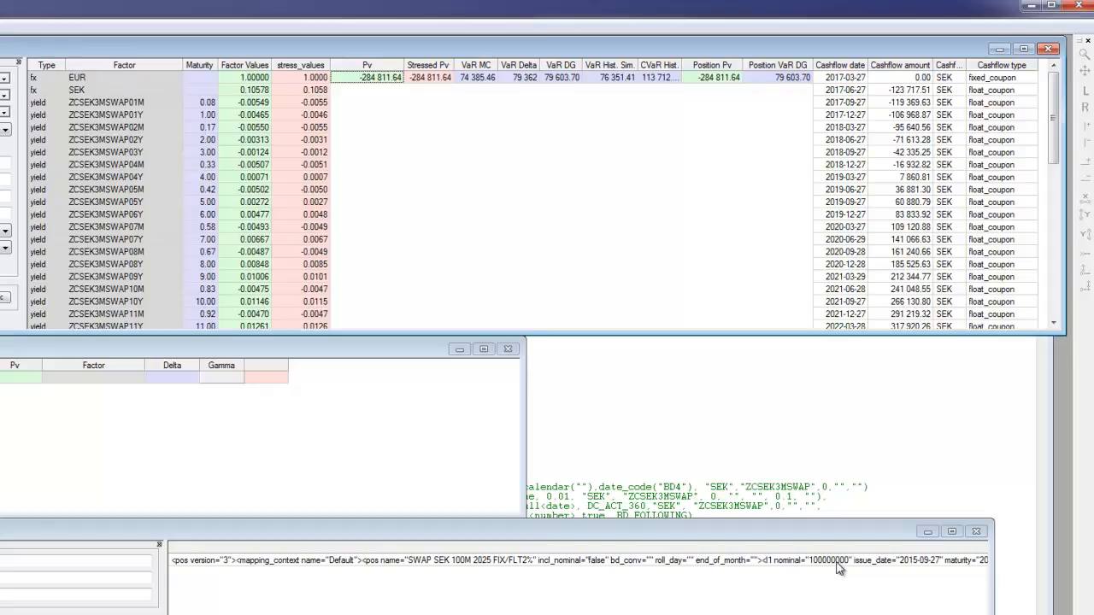
click(438, 79)
drag(294, 94, 307, 265)
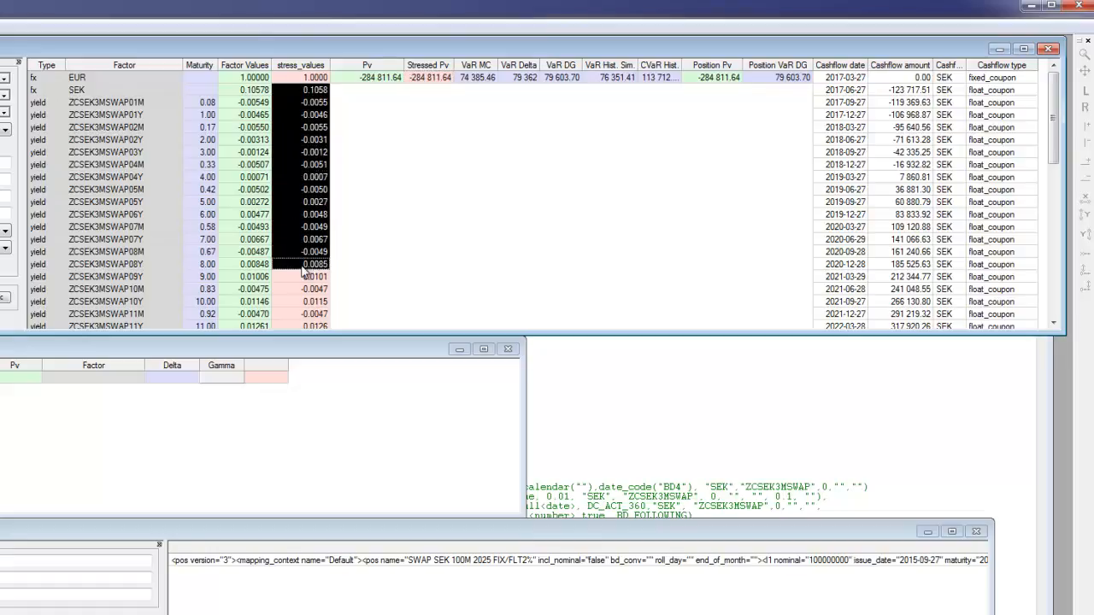
click(310, 176)
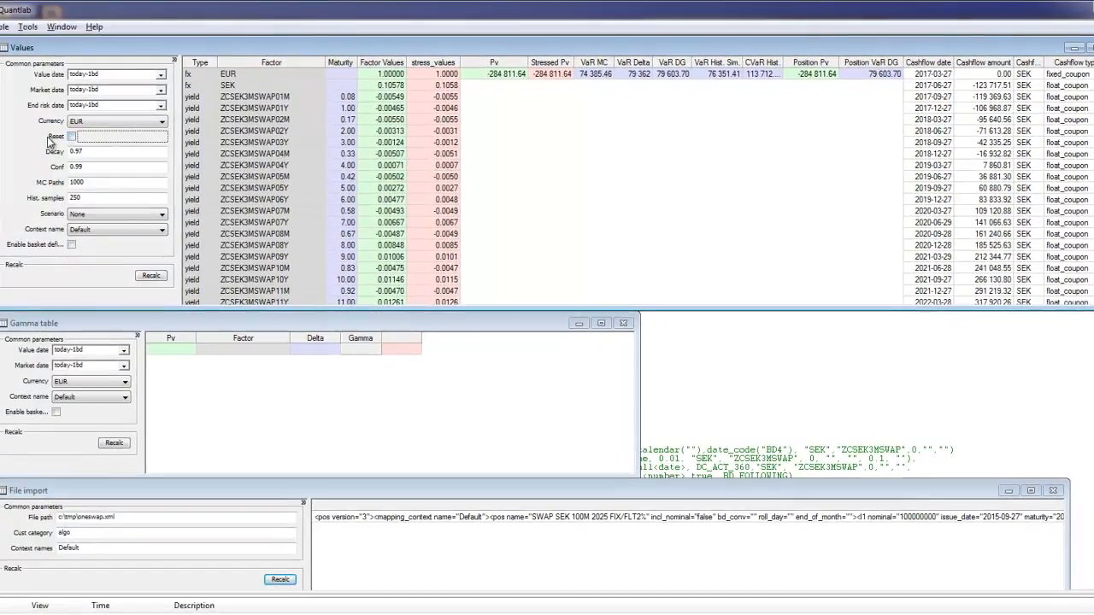
- Recalculate the Values view and set the stress value of ZCSEK3MSWAP04M to -0.0151
click(150, 276)
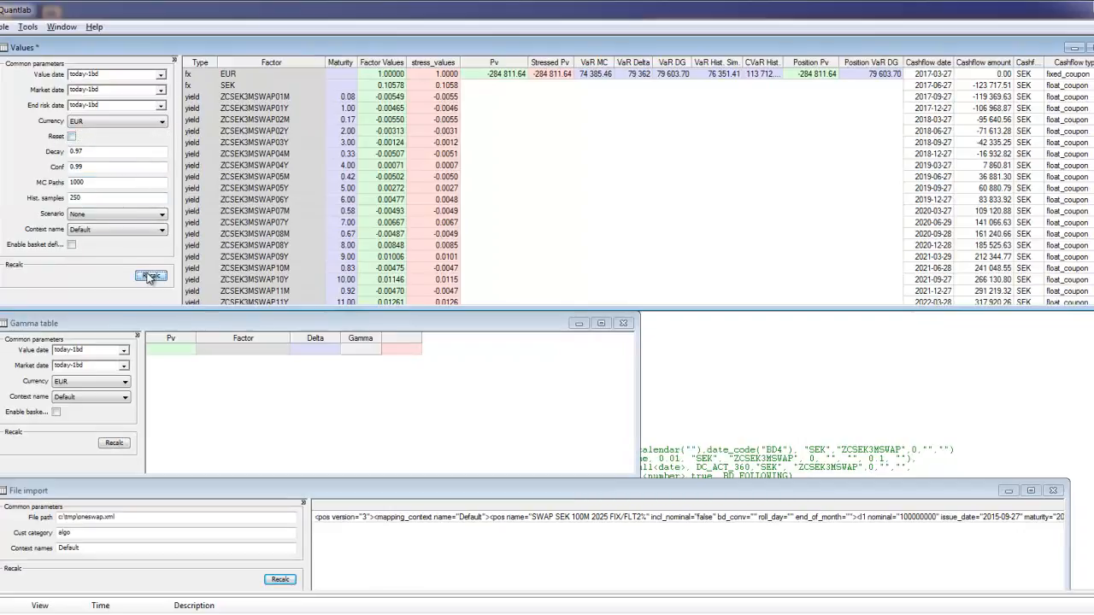
click(437, 154)
click(437, 154)
click(425, 155)
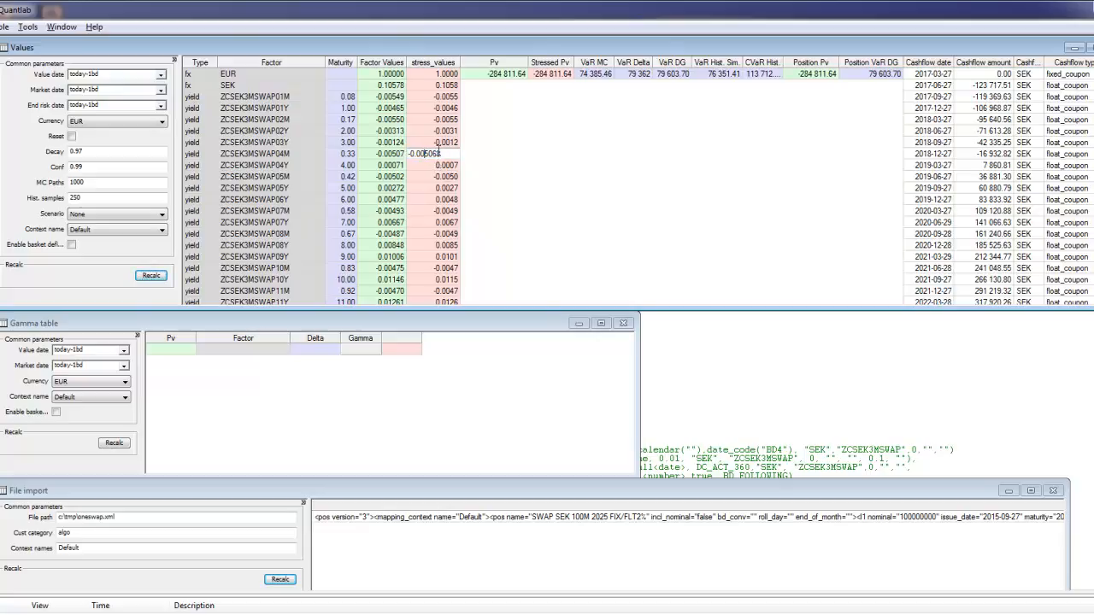
key(Return)
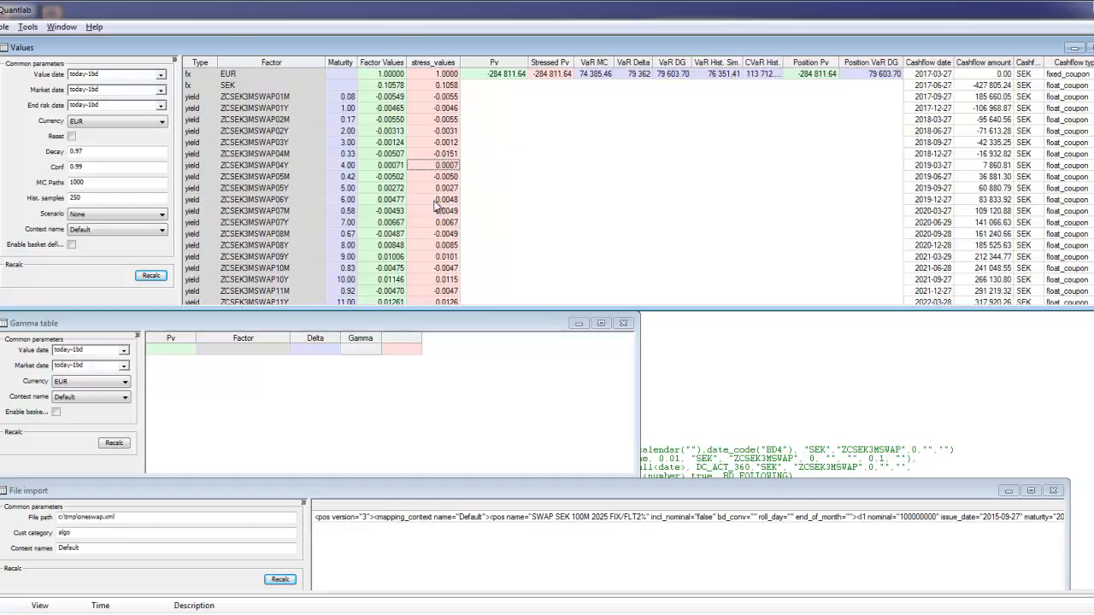
- Set the stress value of ZCSEK3MSWAP05M to -0.0250
double_click(435, 177)
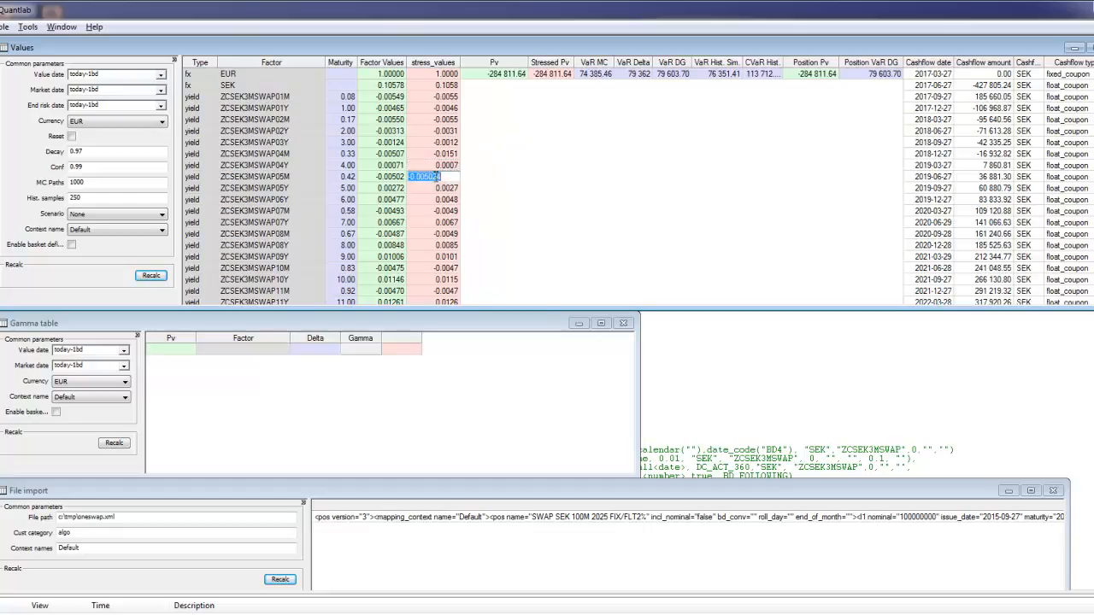
click(436, 176)
key(BackSpace)
text(2)
key(Return)
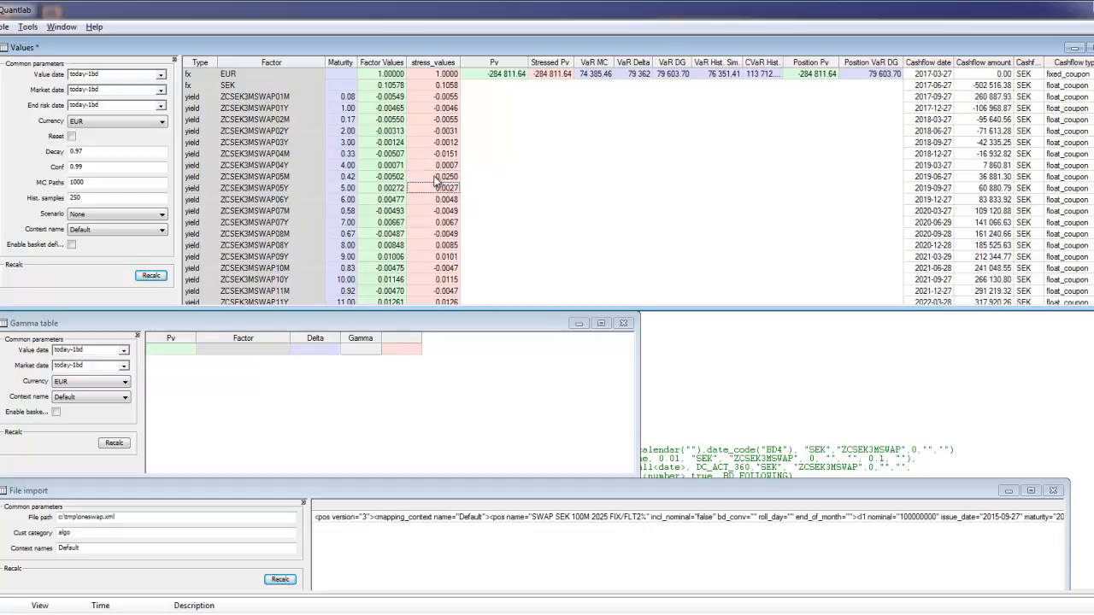
- Set the stress value of ZCSEK3MSWAP05Y to 0.0127
double_click(432, 187)
click(430, 188)
key(BackSpace)
text(1)
key(Return)
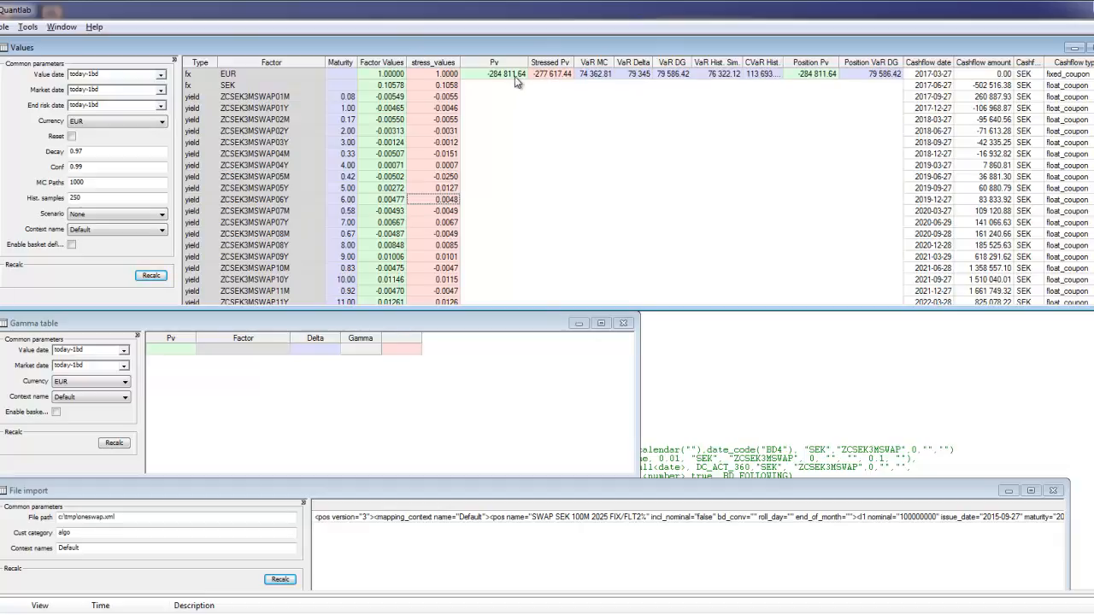
- Check the Stressed Pv, then enable Reset and recalculate the Values view to restore the original stress values
click(550, 75)
click(72, 135)
click(150, 275)
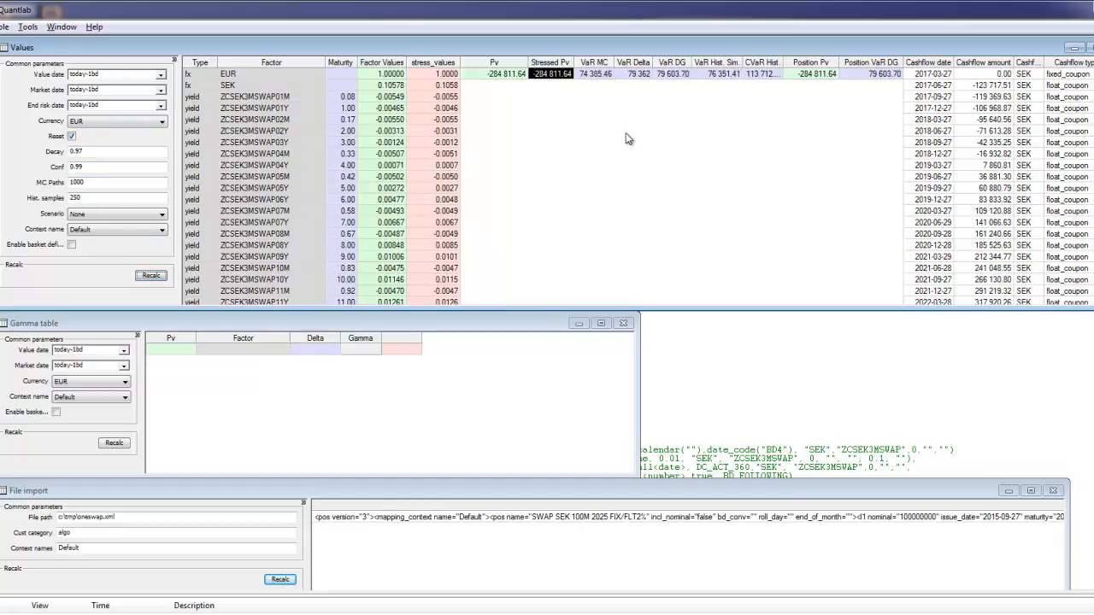
- Review the VaR MC, VaR Delta, VaR DG, VaR Hist. Sim. and CVaR Hist. figures of the swap
click(537, 172)
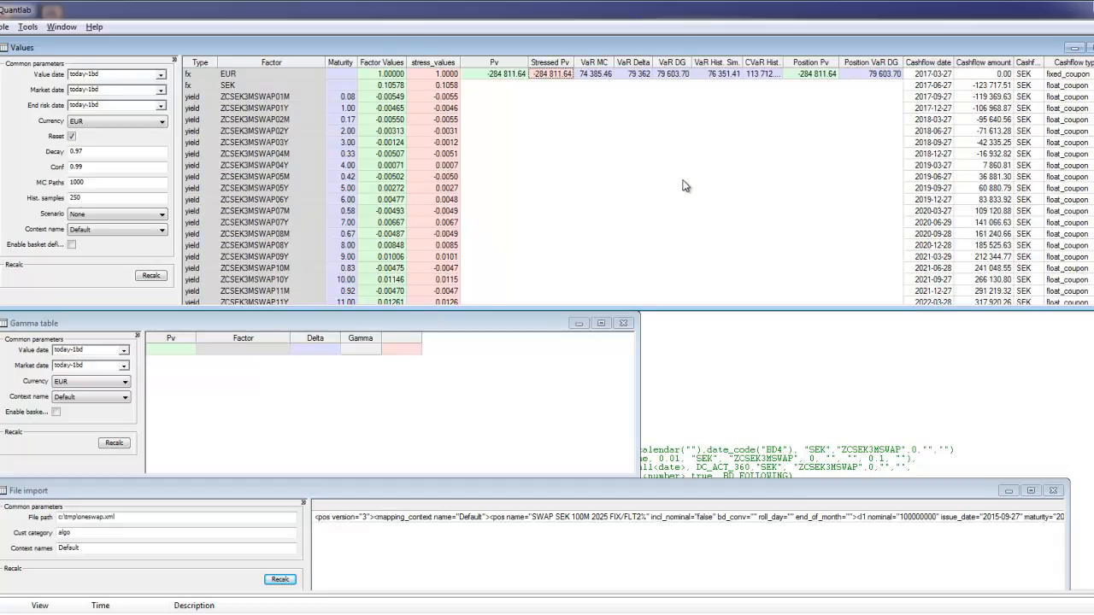
click(596, 75)
click(640, 77)
click(675, 75)
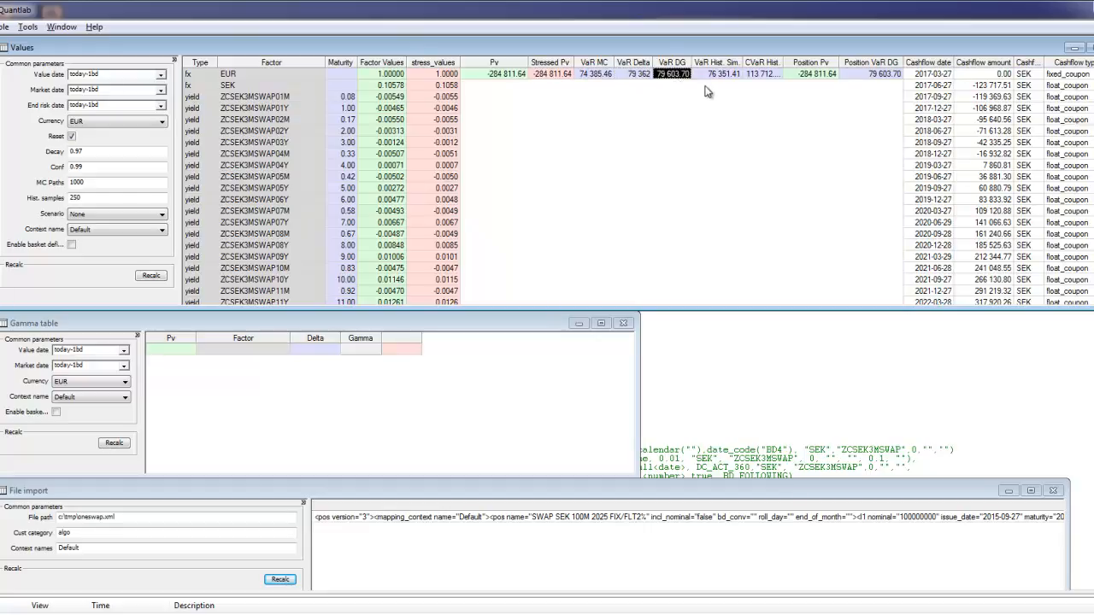
click(711, 76)
click(757, 75)
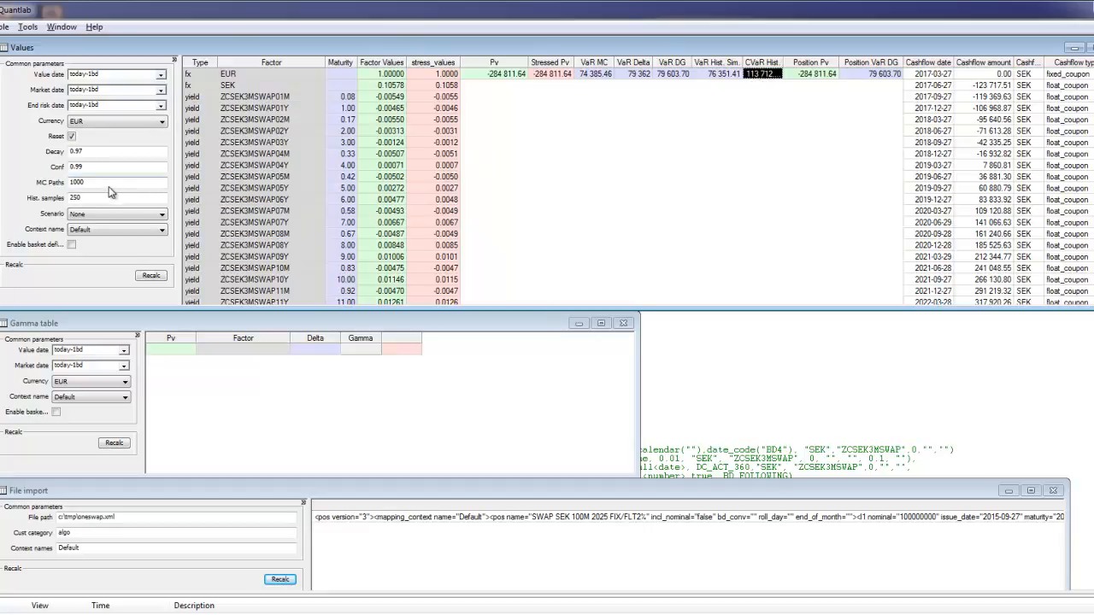
- Set MC Paths to 10000 and compare VaR MC with the VaR Delta, VaR DG and VaR Hist. Sim. figures
click(76, 185)
key(Return)
click(607, 77)
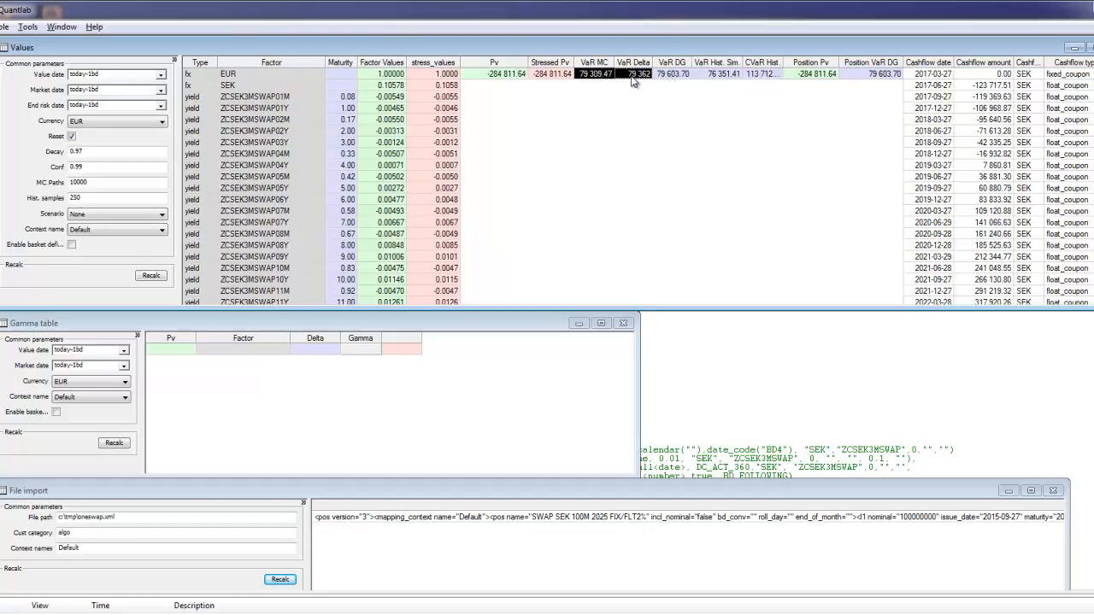
click(673, 76)
click(703, 77)
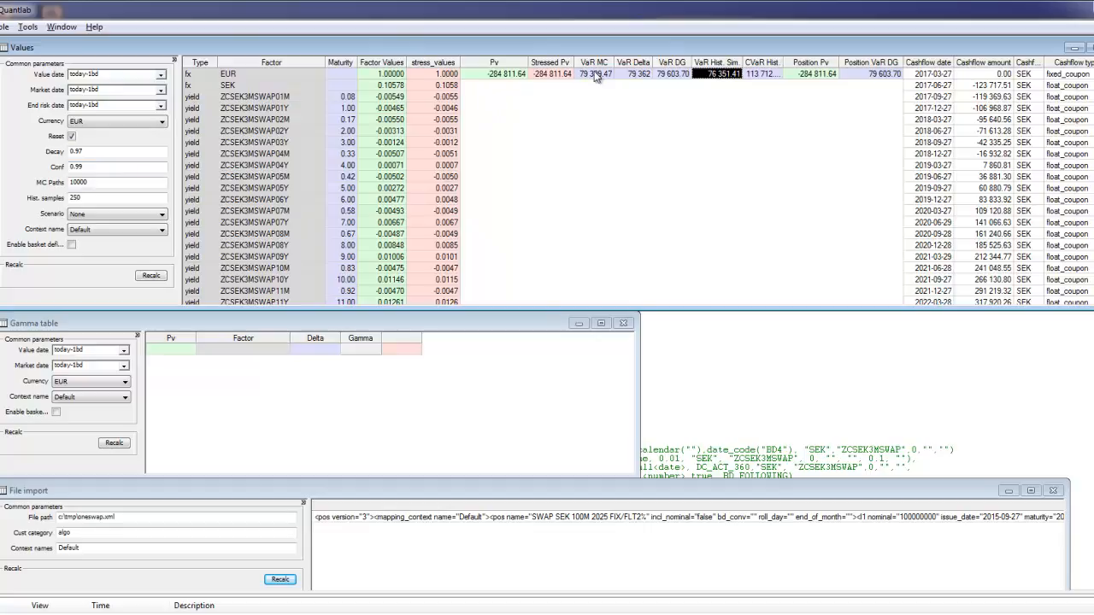
- Set the Decay parameter to 1 to recompute the VaR figures
click(82, 154)
text(1)
key(Return)
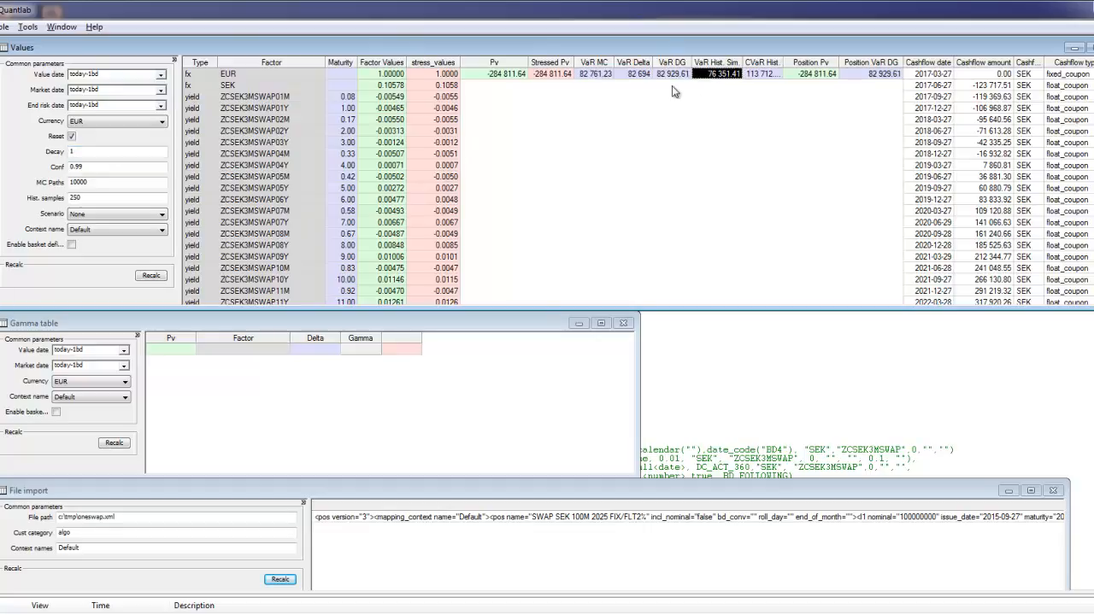
- Set the Decay parameter to 0.94 and recompute the VaR figures
double_click(117, 151)
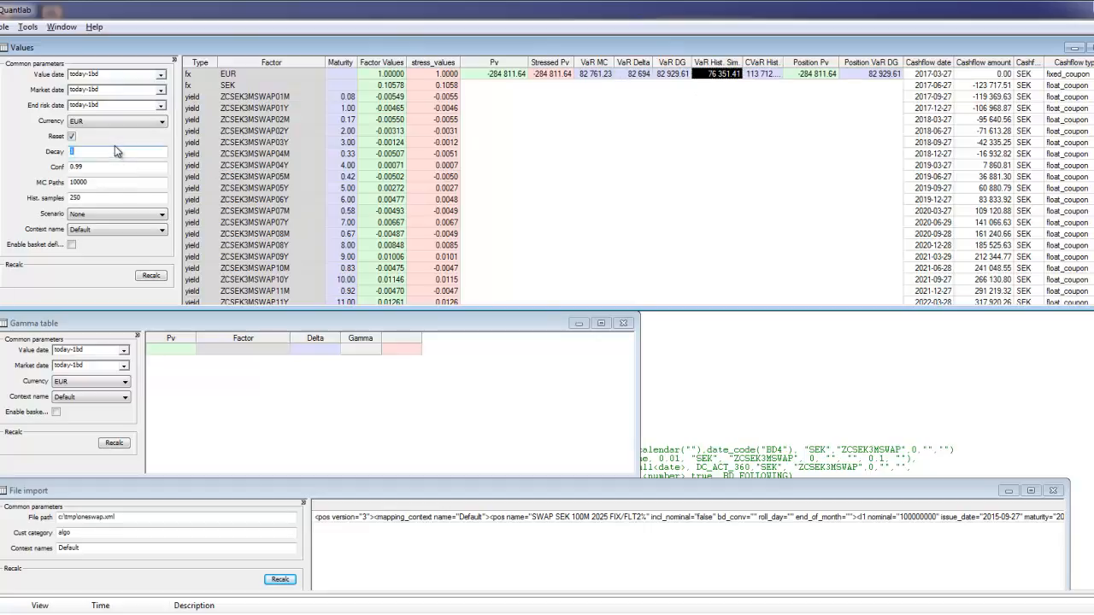
text(0.94)
key(Return)
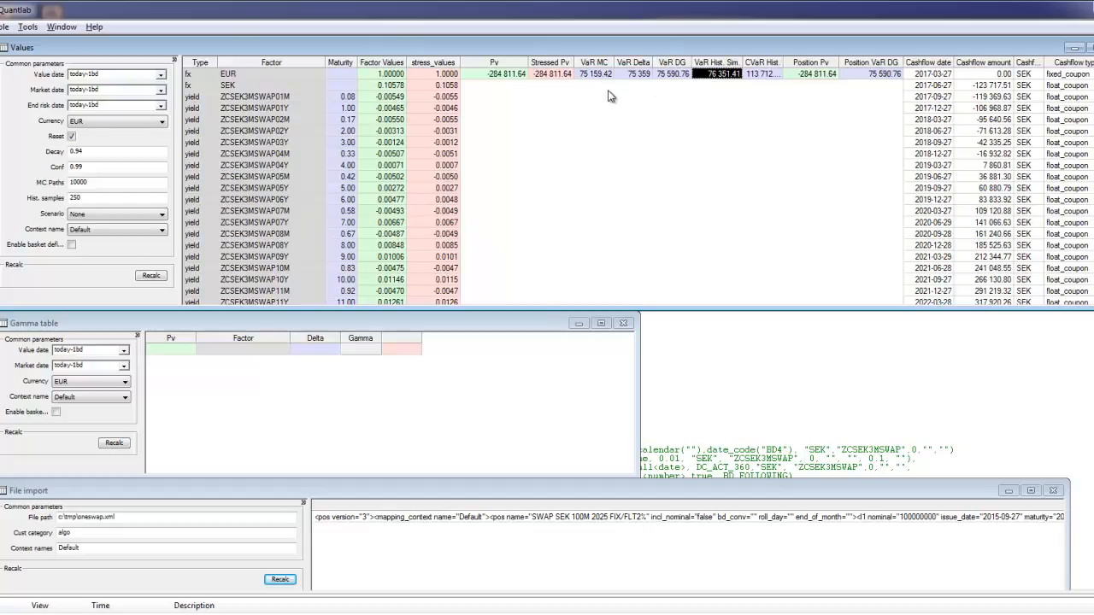
- Make the Values window taller and look through the swap's float_coupon cashflow dates, amounts and currencies
click(930, 86)
drag(930, 89, 1066, 170)
click(1066, 163)
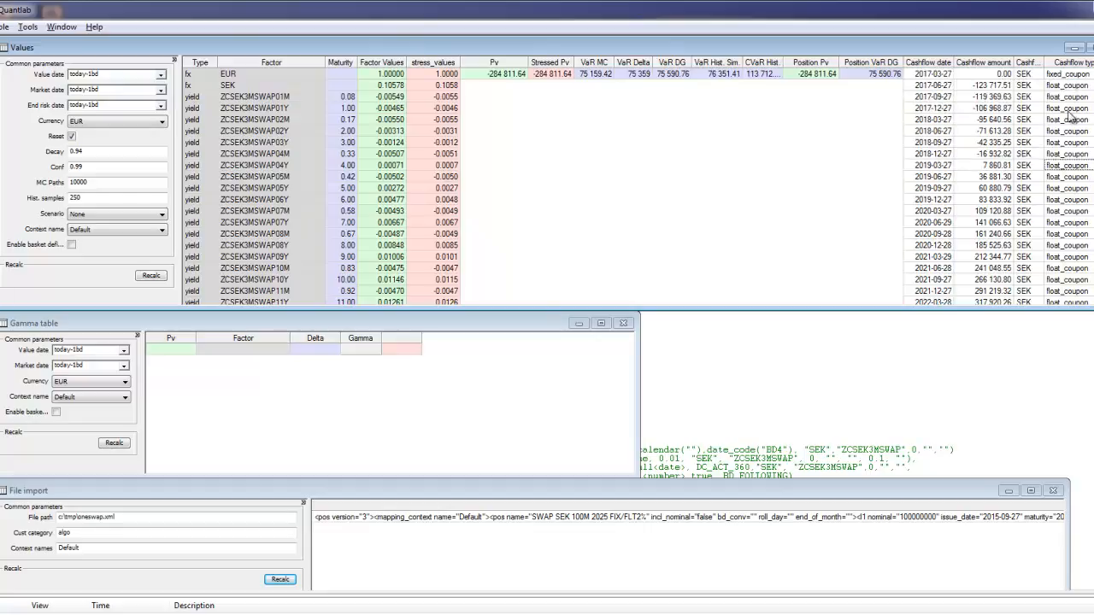
drag(942, 91, 1074, 344)
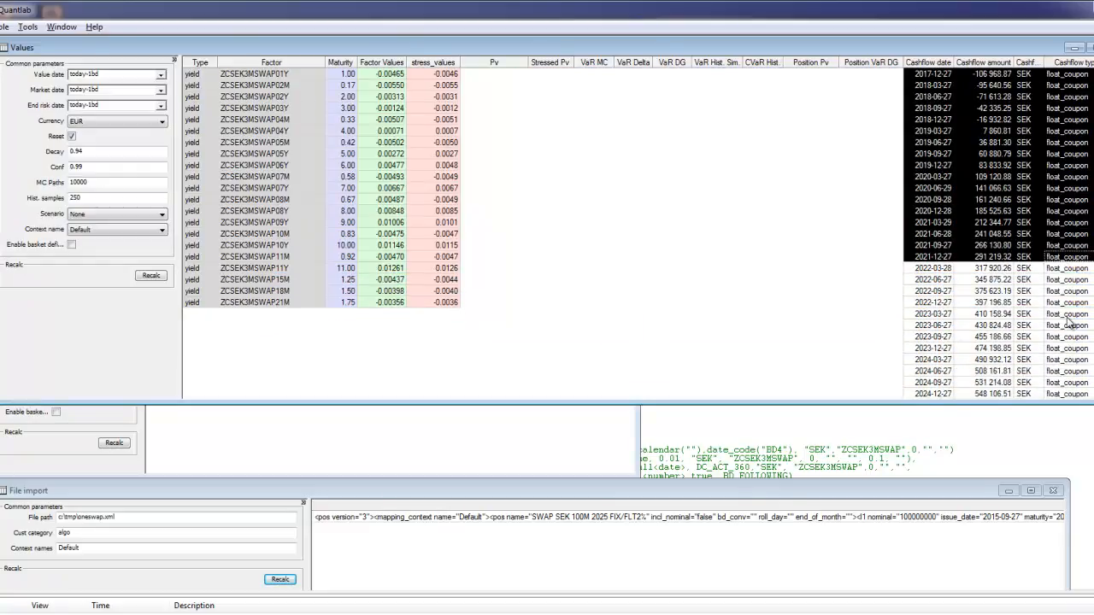
scroll(1068, 320, down, 5)
scroll(1068, 322, down, 3)
scroll(1068, 320, up, 8)
click(995, 201)
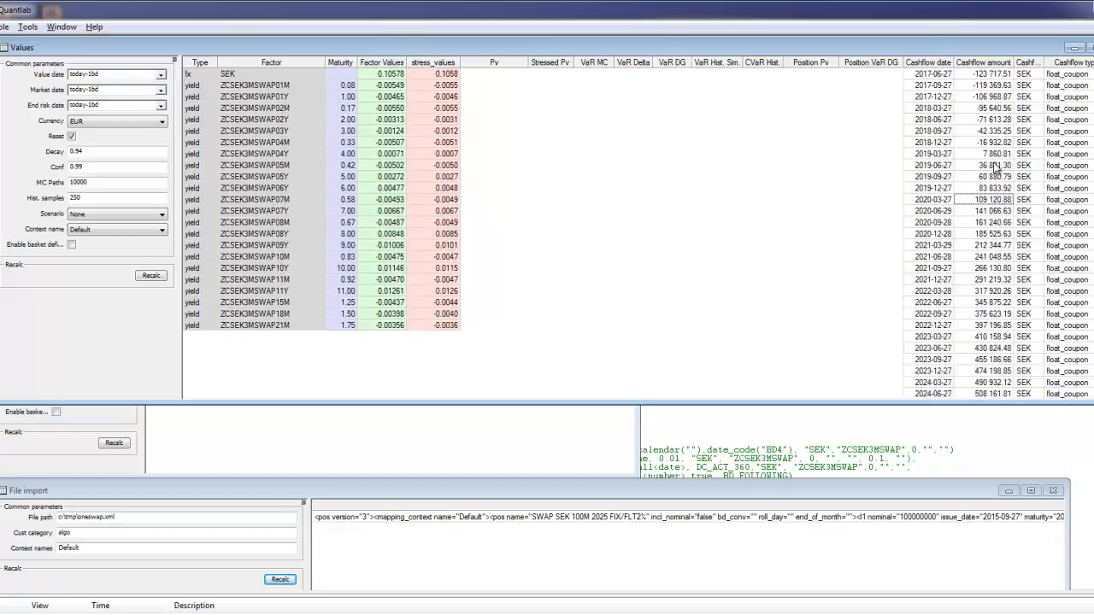
- Examine the cashflow amounts of the floating coupons from 2019-03-27 to 2020-12-28 and the fixed_coupon row dated 2017-03-27
click(989, 85)
drag(989, 88, 993, 246)
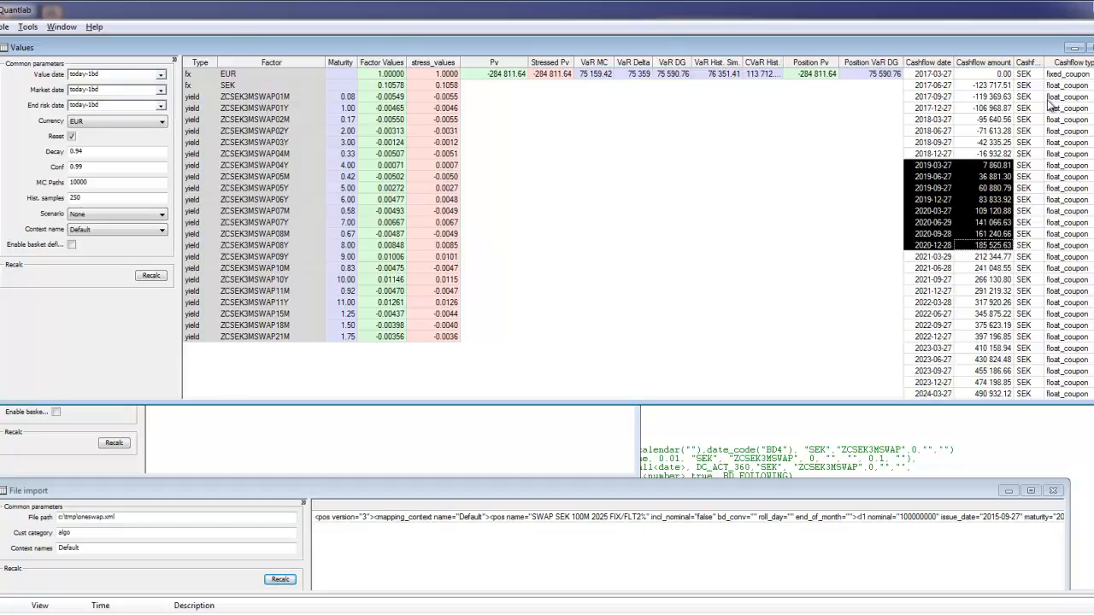
drag(1060, 75, 1030, 78)
click(994, 75)
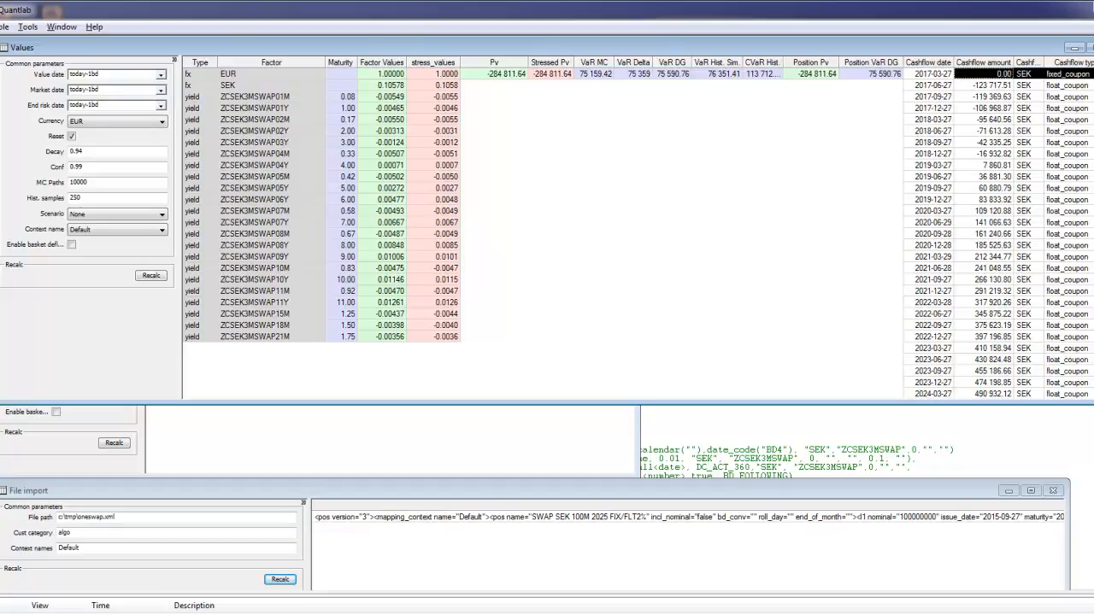
- Check the leg1 coupon in OneSwap.xml in Notepad++, then return to Quantlab and examine the fixed_coupon cashflows from 2017-09-27 to 2027-09-27
key(alt+Tab)
click(804, 345)
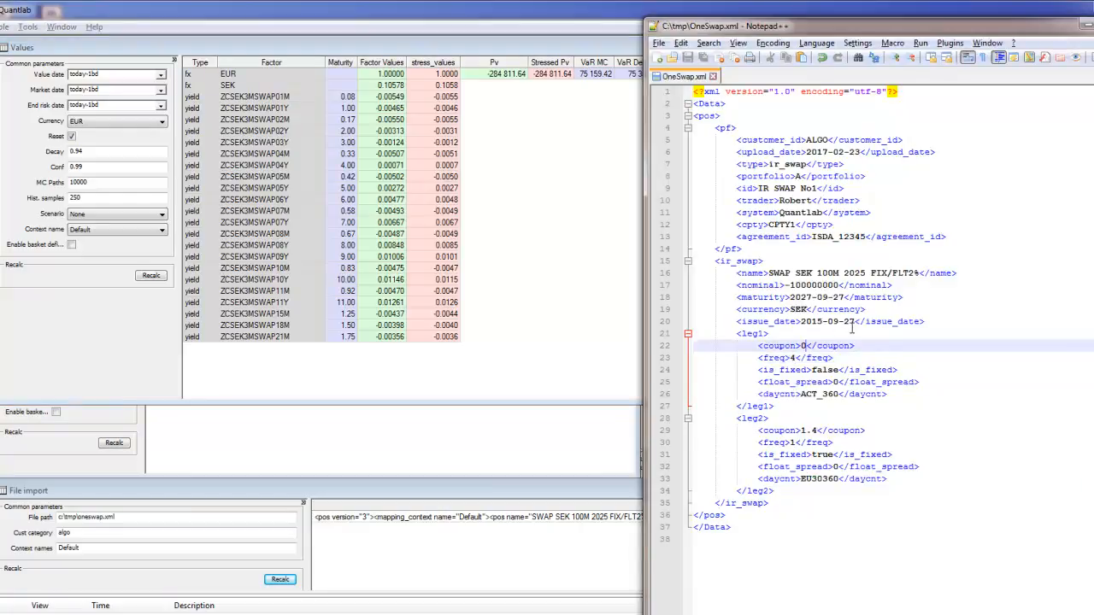
click(601, 344)
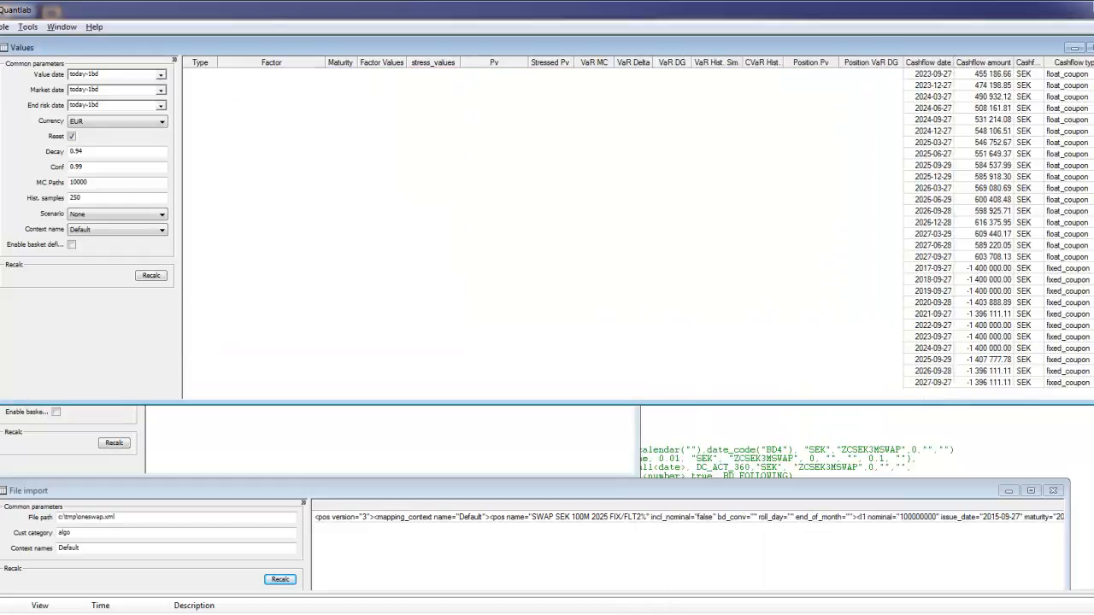
drag(945, 273, 1055, 386)
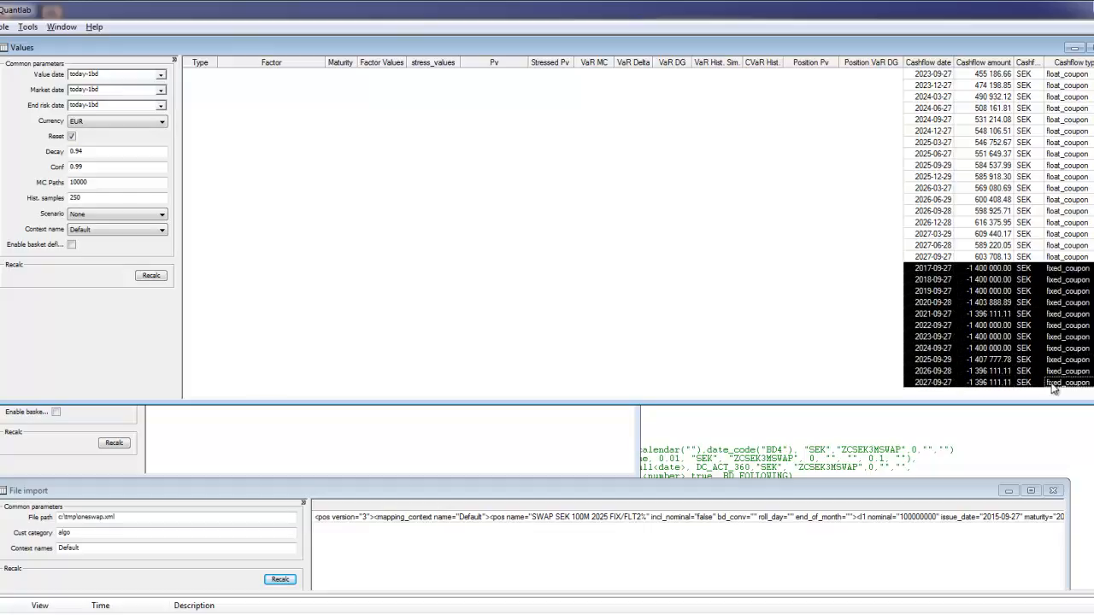
- In the get_positions code, uncomment the pos vector with its arms.bond position, remove the [0] size, and save the code
click(997, 340)
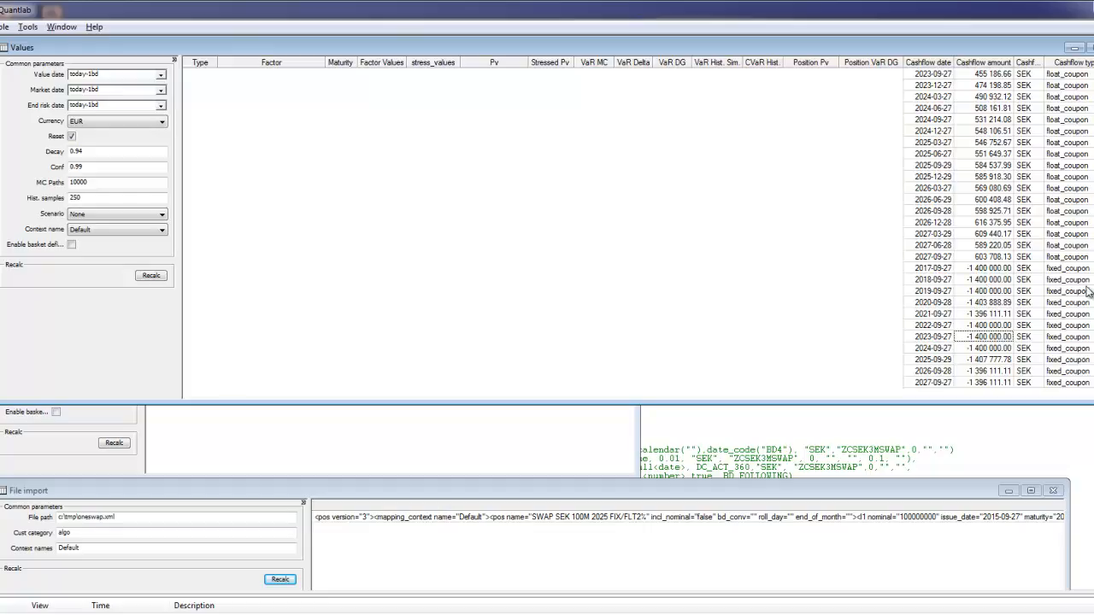
drag(1093, 285, 1093, 139)
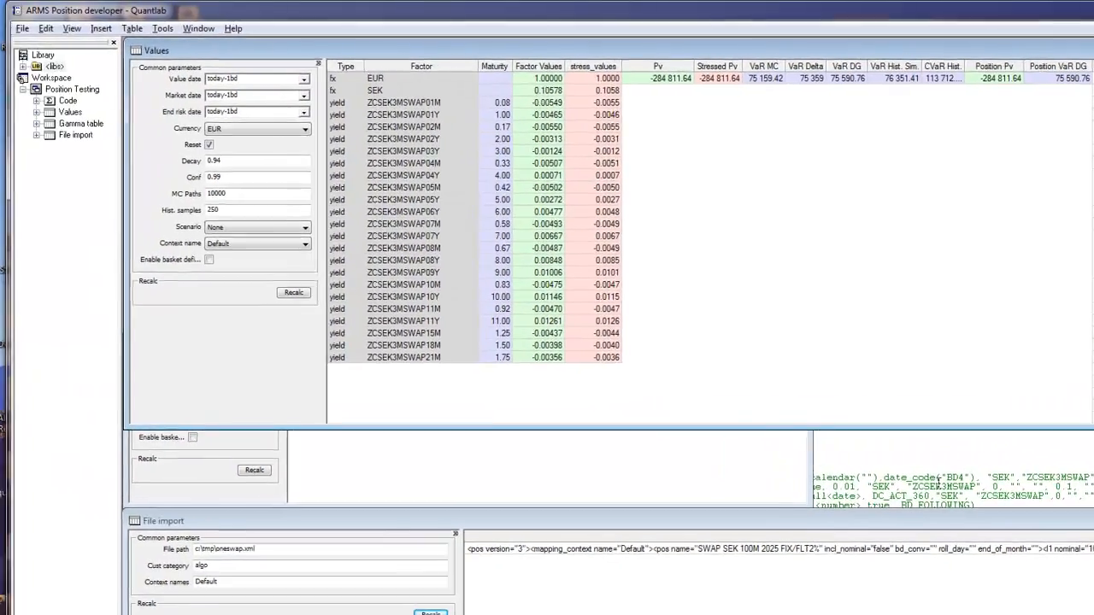
click(943, 481)
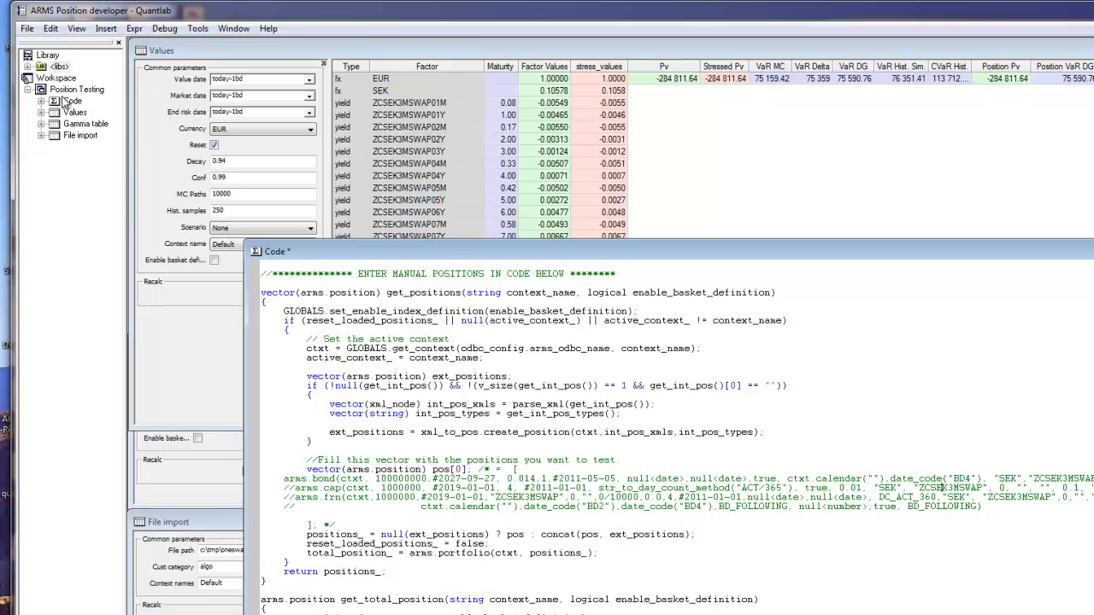
click(412, 513)
key(BackSpace)
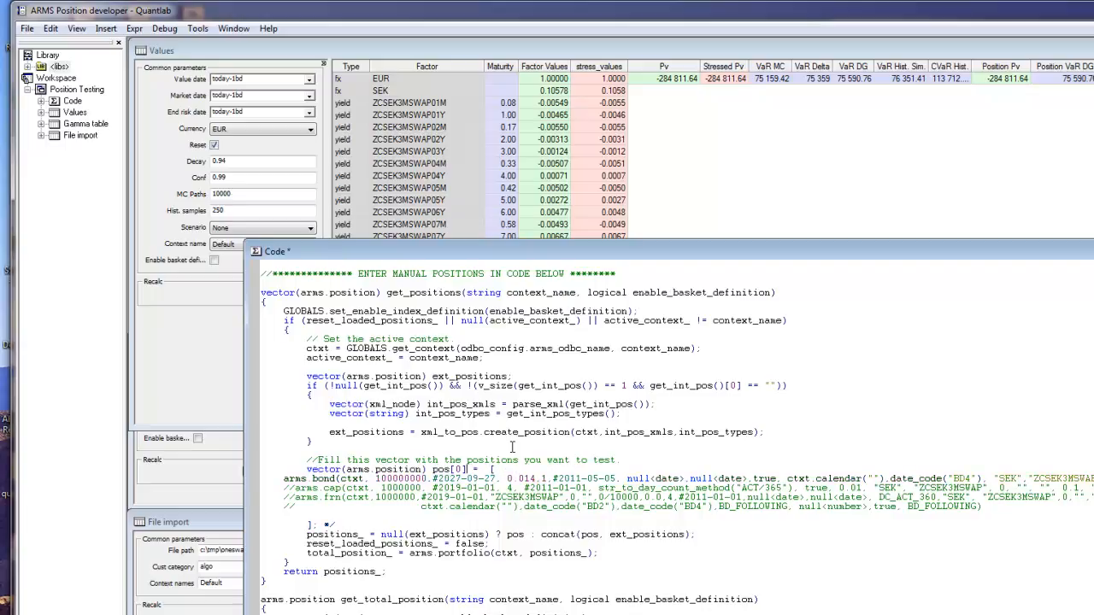
key(BackSpace)
key(BackSpace)
drag(292, 478, 325, 472)
double_click(394, 477)
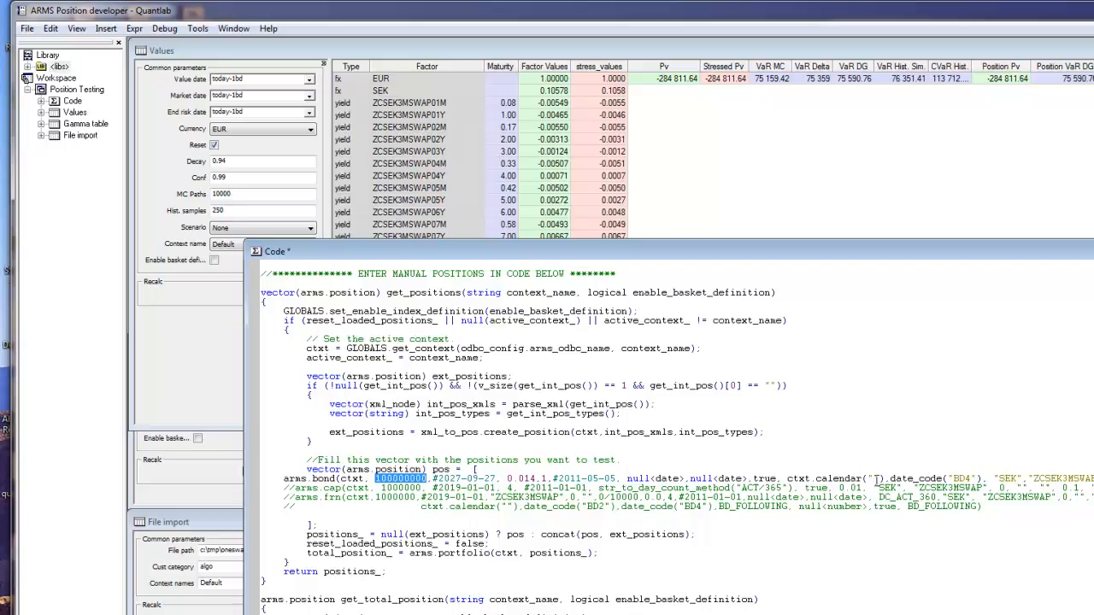
key(ctrl+s)
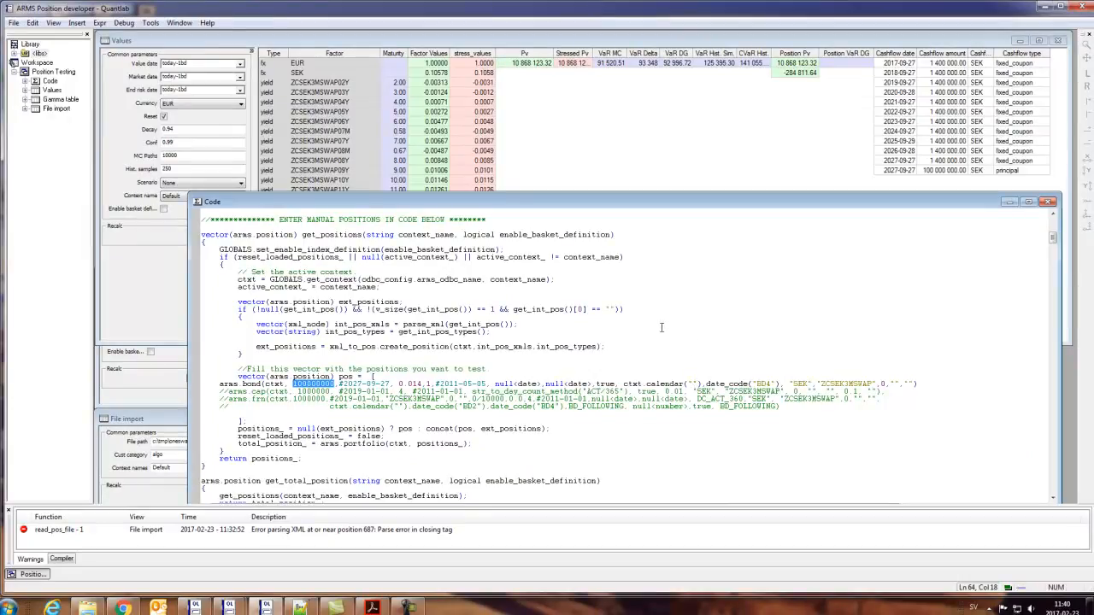
- Re-import oneswap.xml in the File import window and recalculate the Values window with the bond and swap
click(160, 498)
click(342, 495)
click(167, 318)
click(231, 235)
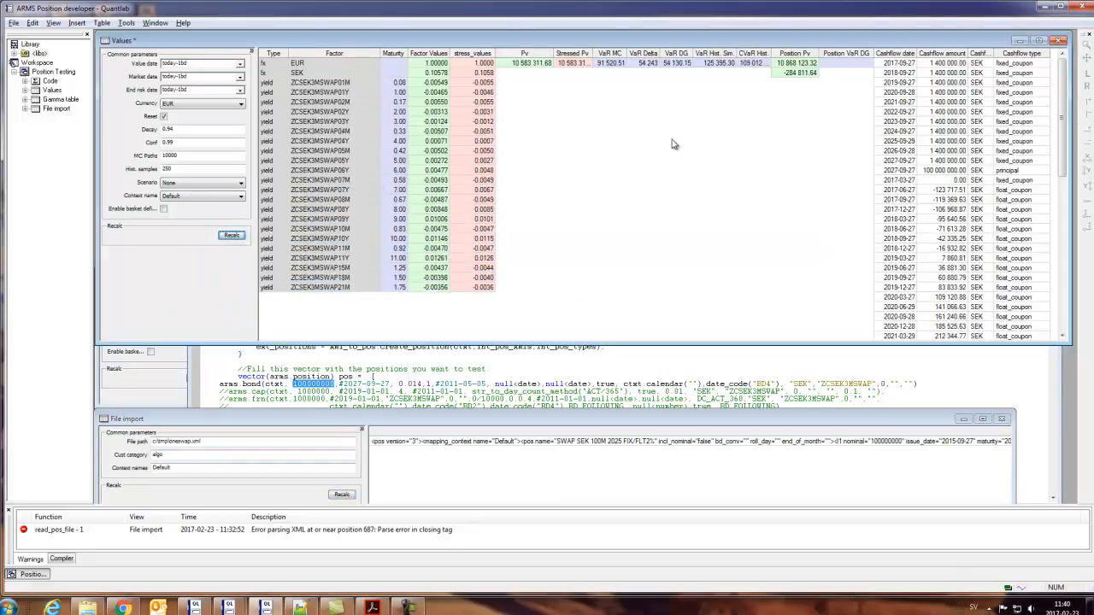
- Examine the bond's fixed_coupon and principal cashflows and compare them with the swap's fixed_coupon rows from 2017-09-27 to 2027-09-27
drag(896, 62, 901, 173)
scroll(938, 220, down, 3)
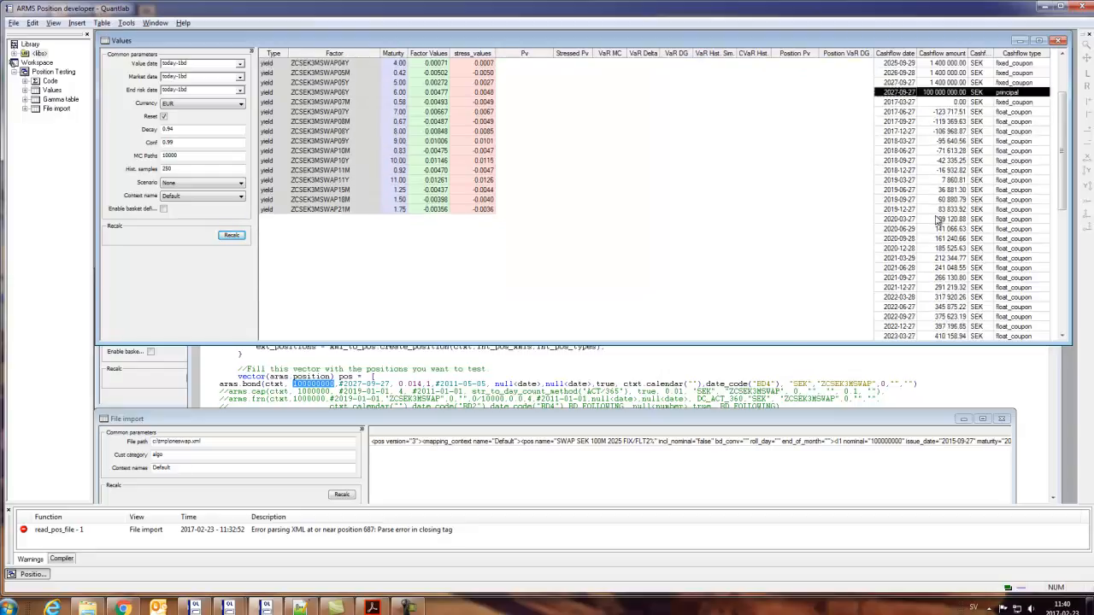
scroll(937, 222, down, 3)
scroll(938, 226, up, 6)
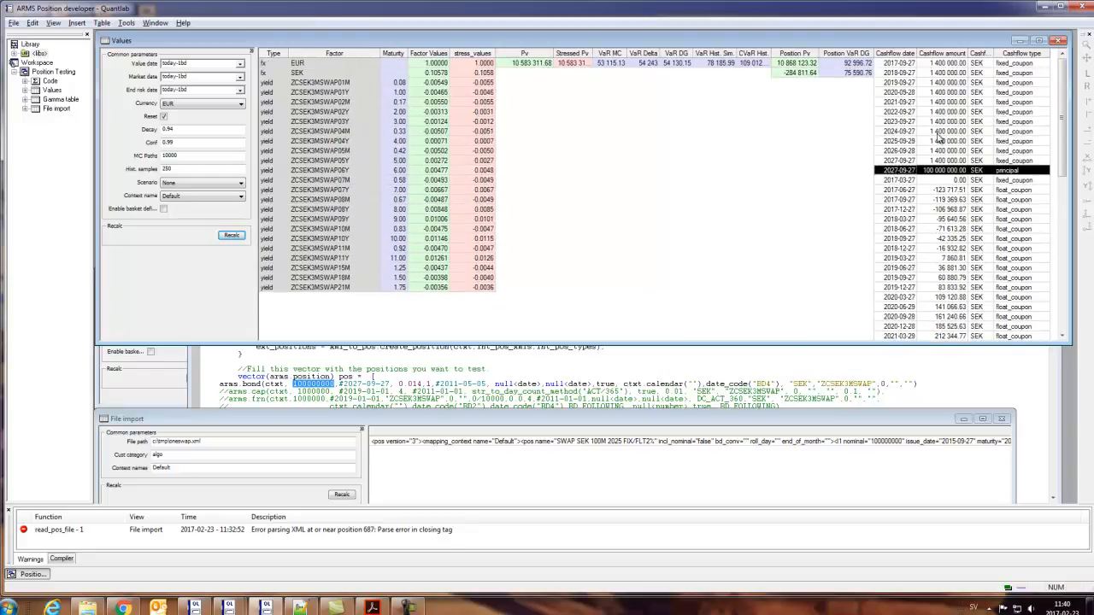
drag(904, 63, 946, 161)
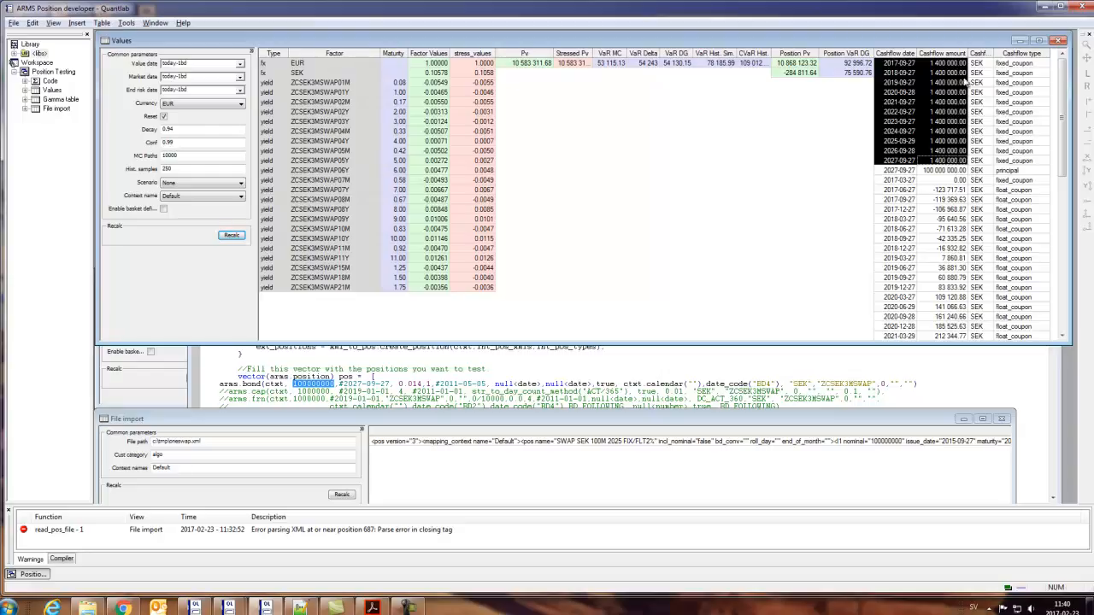
drag(1061, 84, 1062, 249)
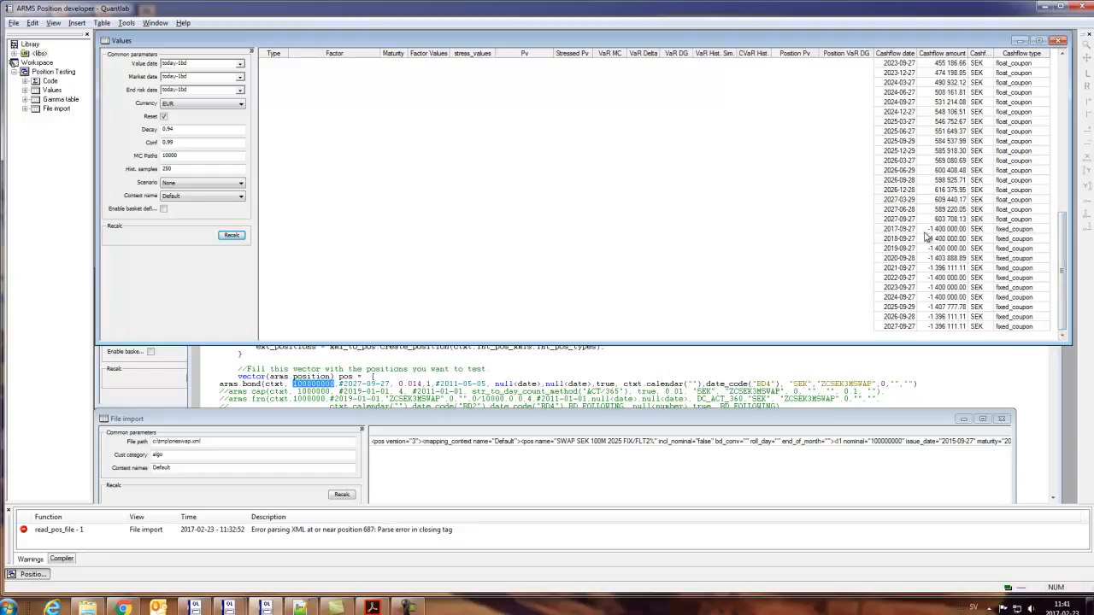
drag(912, 231, 948, 331)
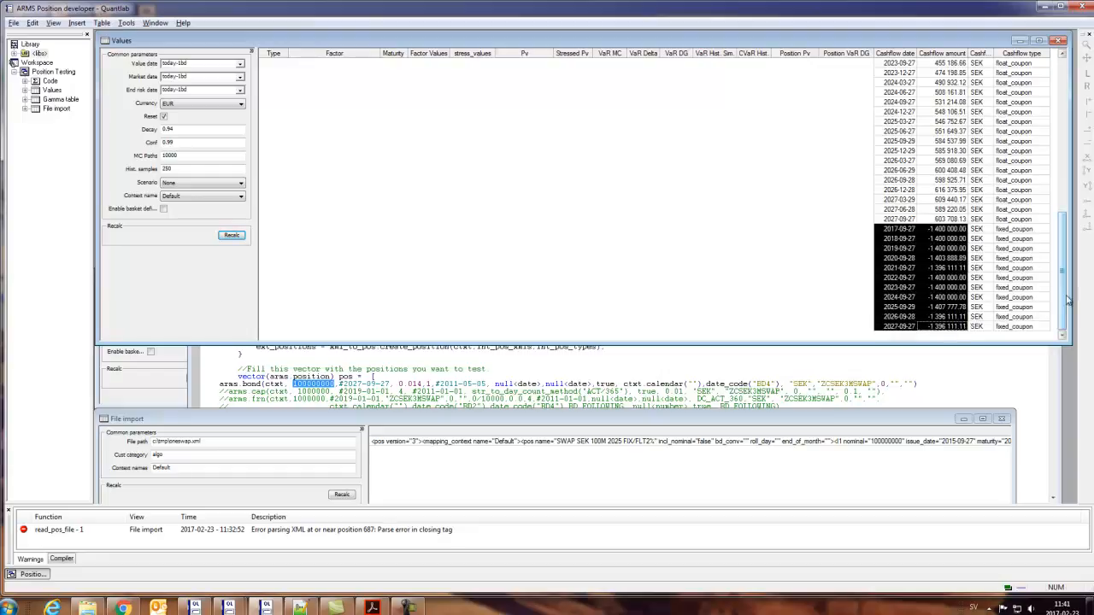
drag(1065, 300, 1059, 129)
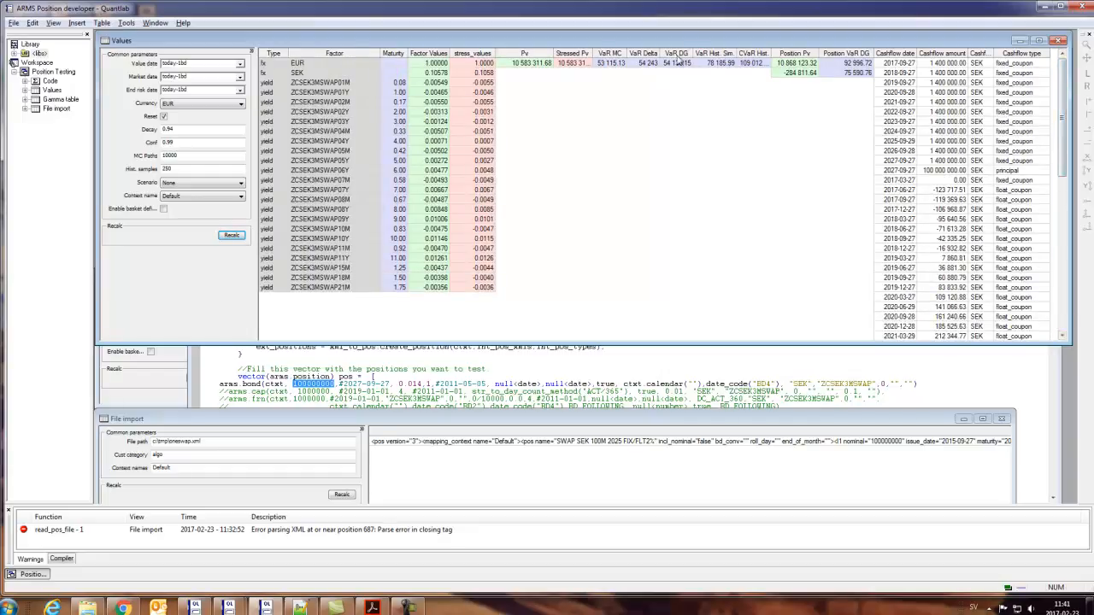
- Examine the Position Pv and Position VaR DG of each position against the portfolio's Pv, Stressed Pv and VaR figures
click(605, 64)
drag(907, 174, 1001, 178)
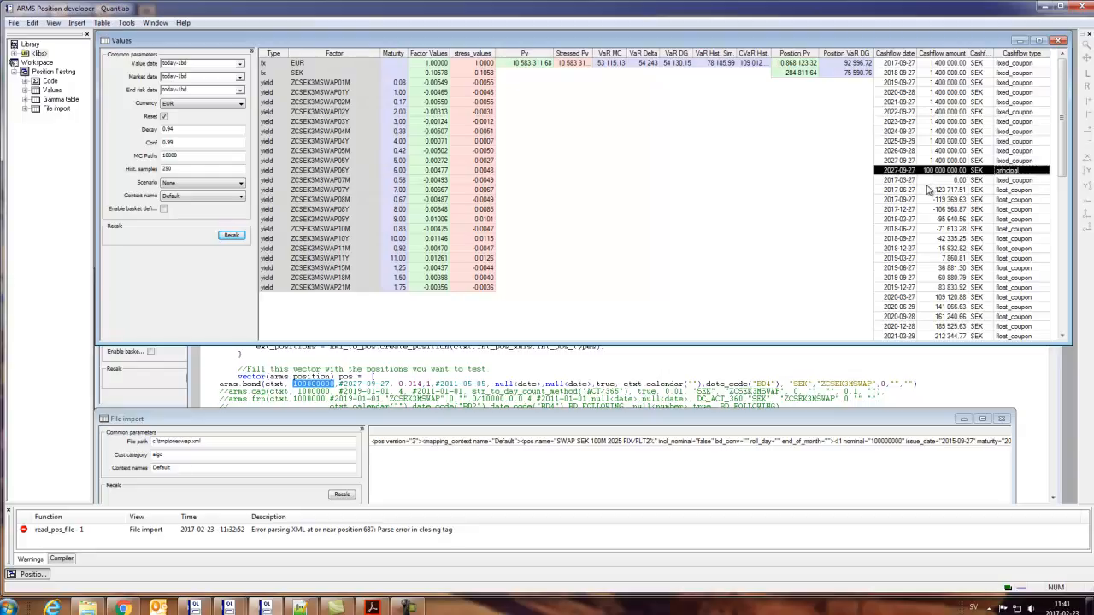
click(429, 163)
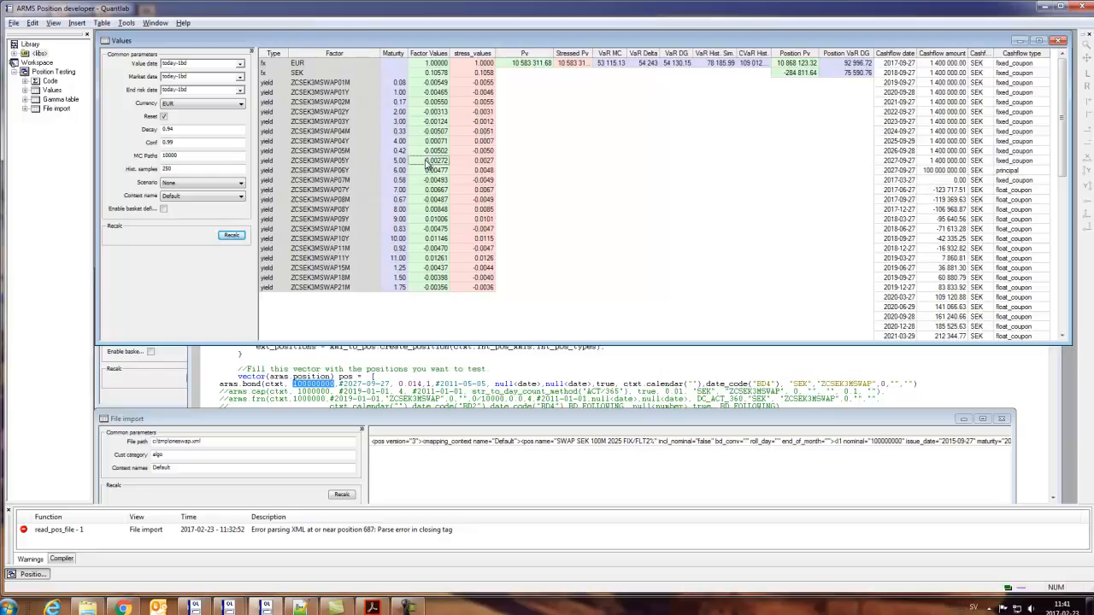
drag(795, 64, 796, 77)
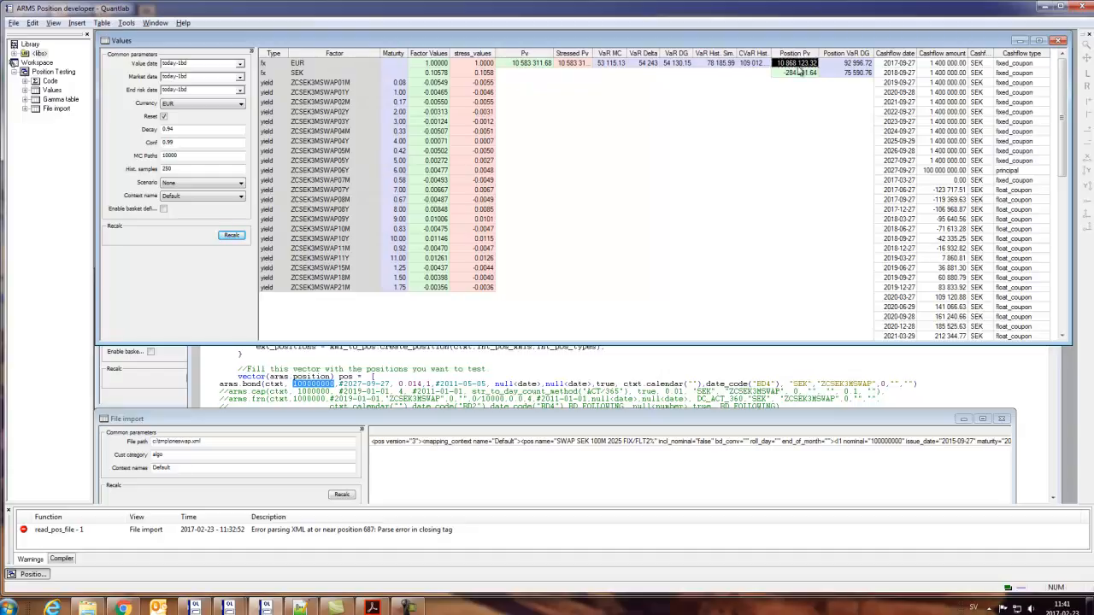
click(801, 73)
click(846, 72)
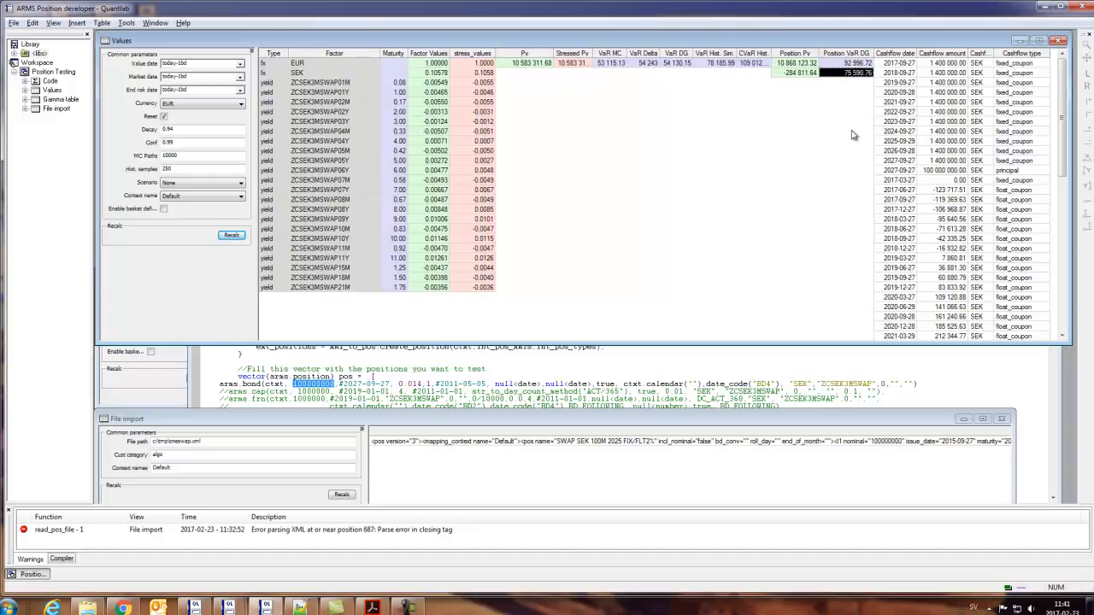
click(844, 64)
click(844, 74)
drag(524, 64, 745, 68)
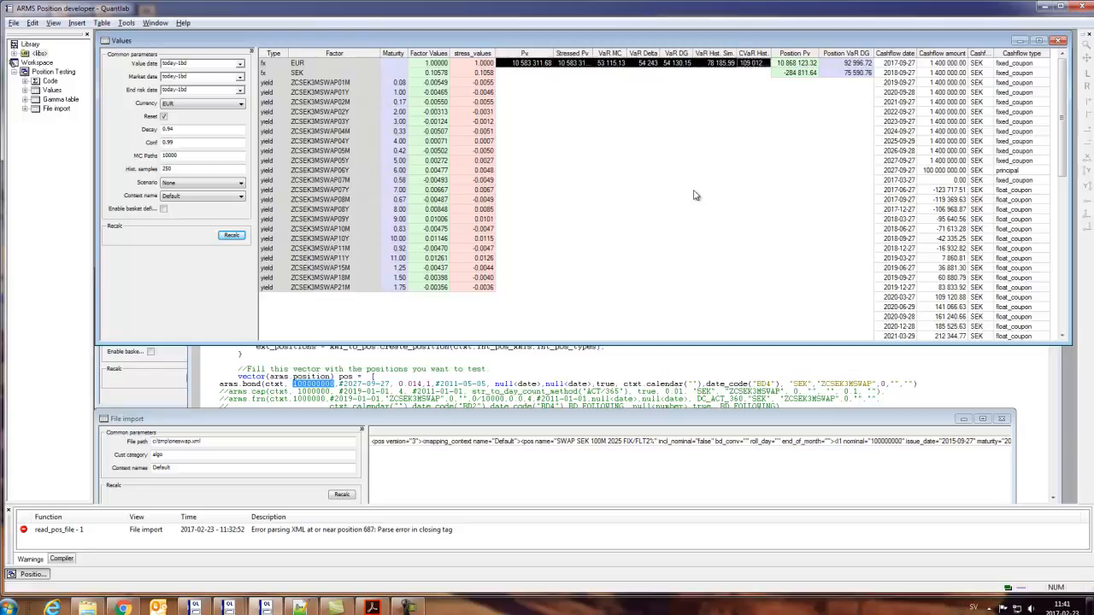
click(574, 242)
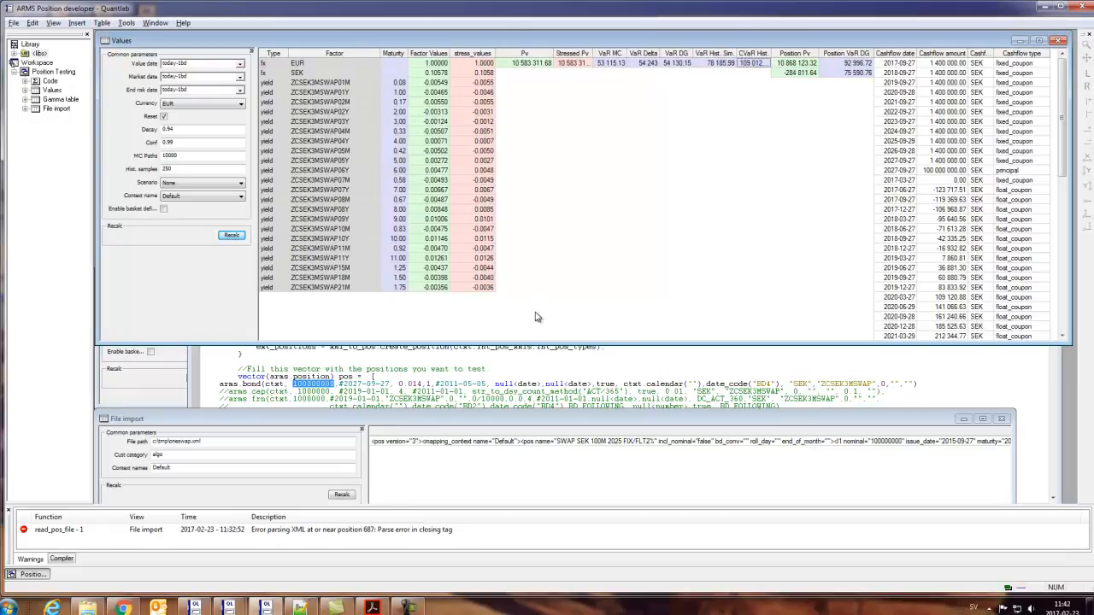
- Set the Scenario to Interest rates up 100bp and recalculate the Values window
click(163, 116)
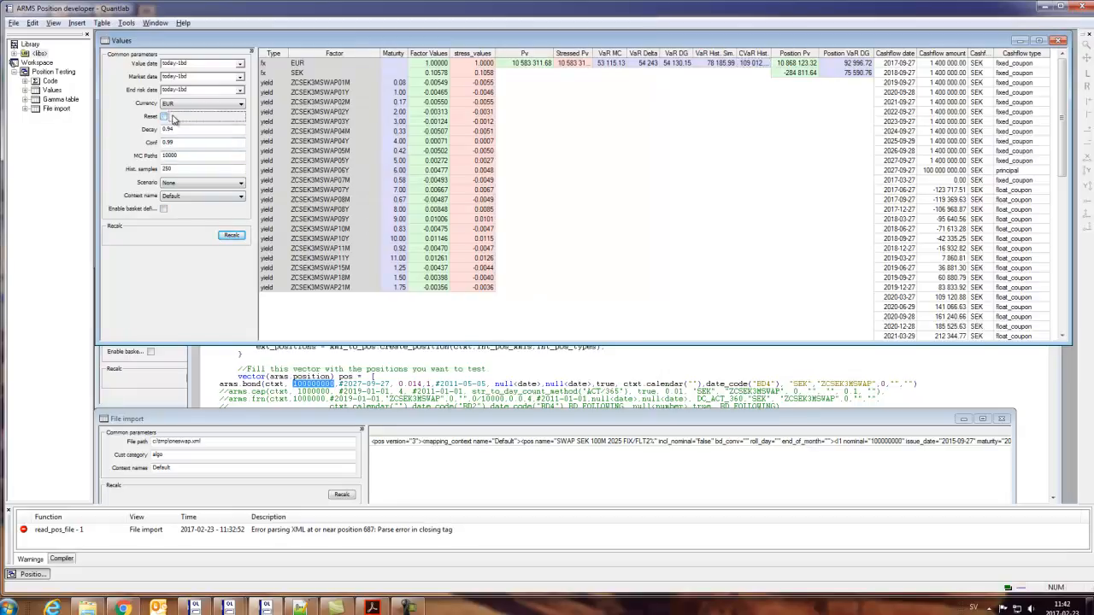
click(175, 187)
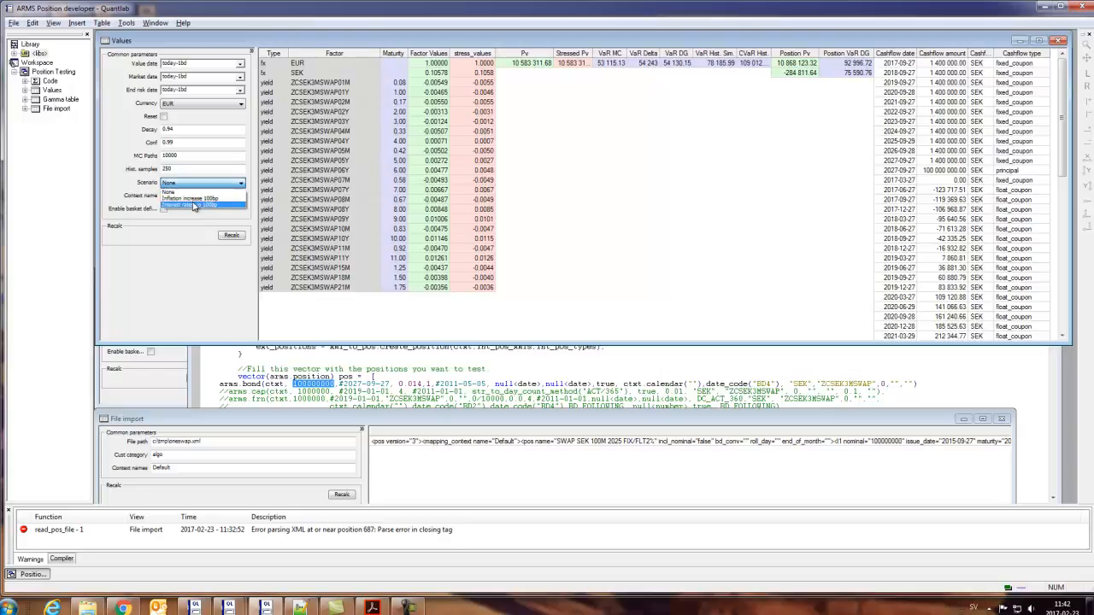
click(194, 206)
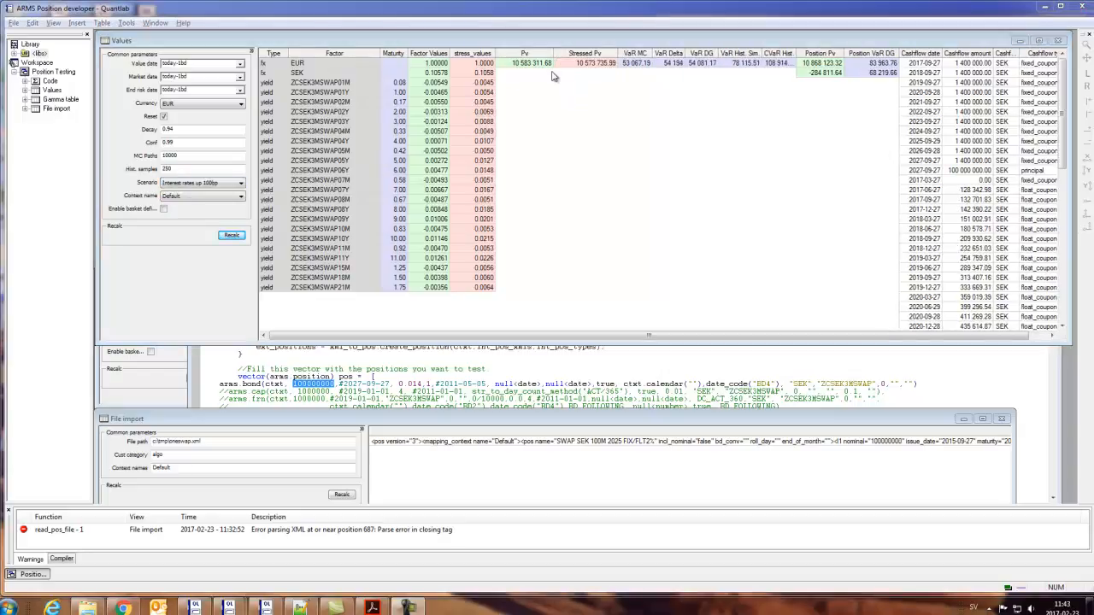
- Compare Pv with Stressed Pv and look through the Factor Values and stress_values of the ZCSEK3MSWAP yields
click(528, 64)
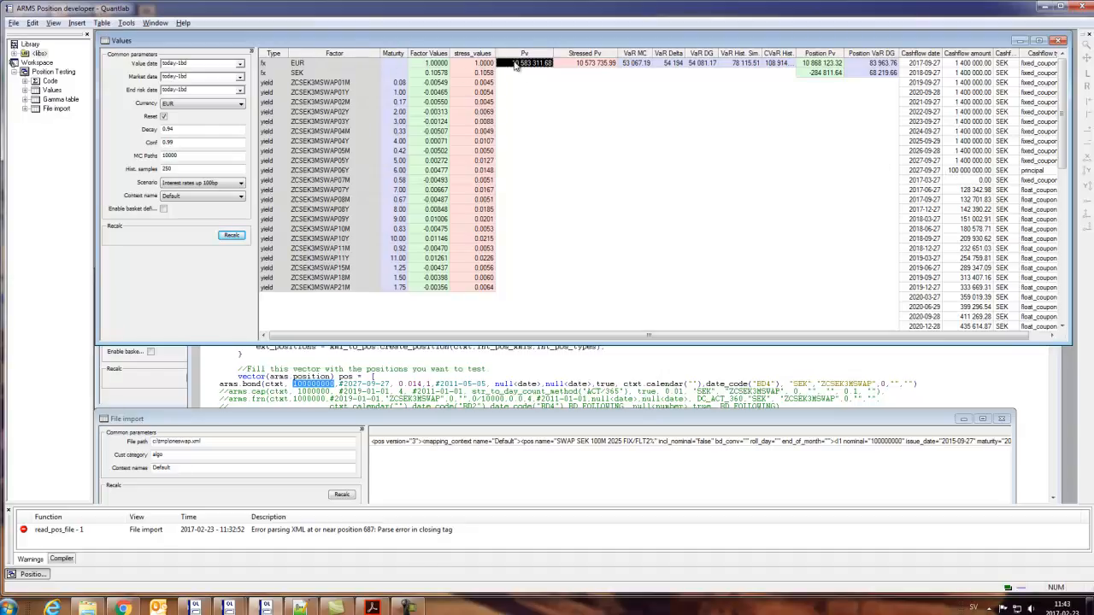
click(438, 133)
scroll(358, 151, down, 1)
scroll(357, 152, up, 1)
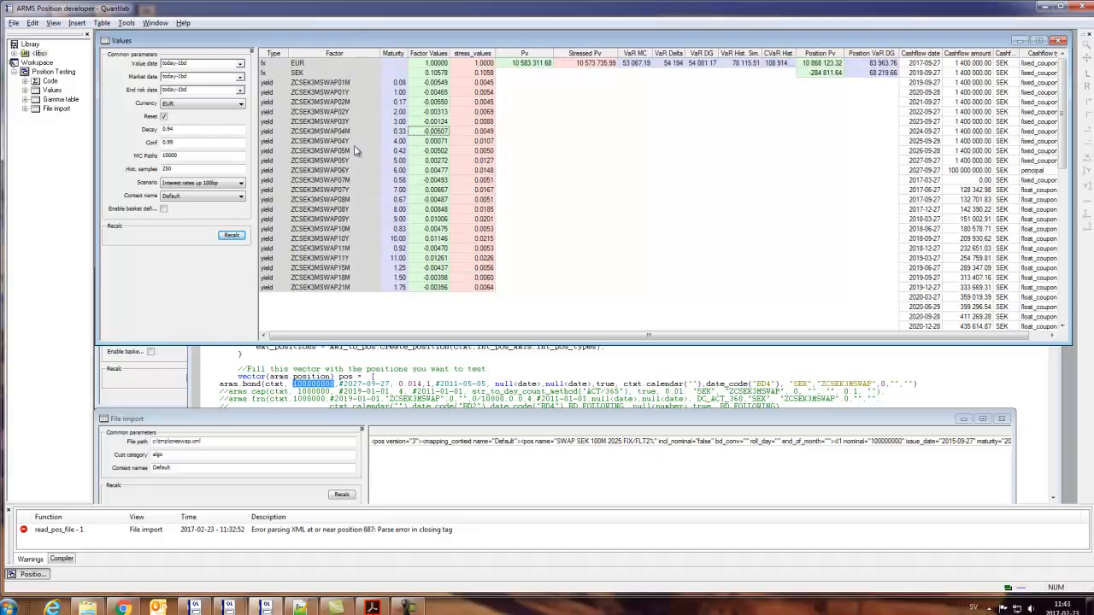
scroll(357, 151, down, 2)
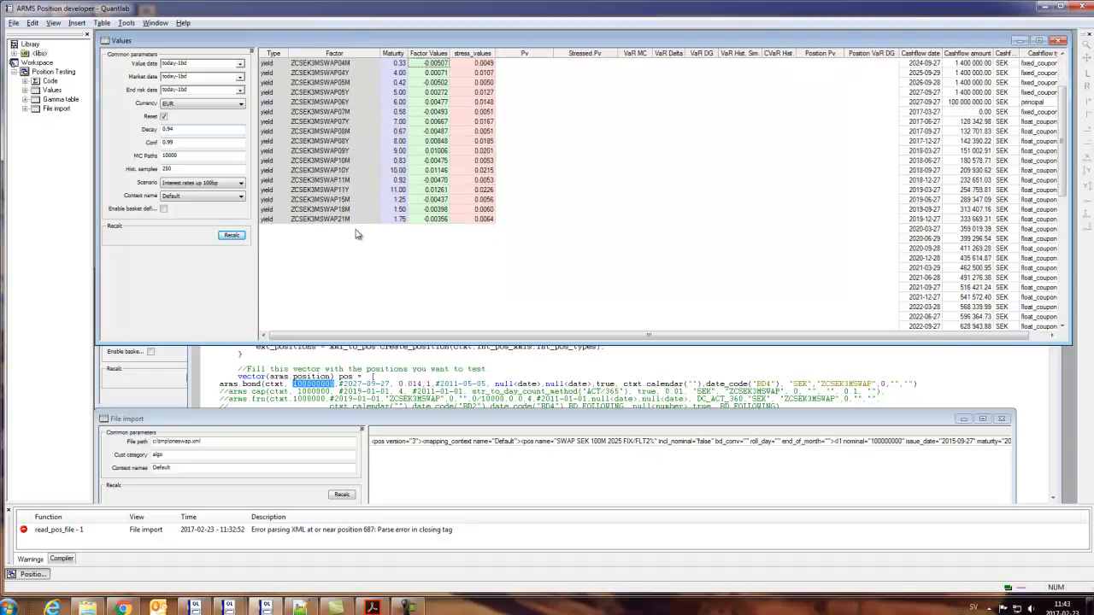
scroll(350, 224, up, 2)
scroll(350, 224, up, 1)
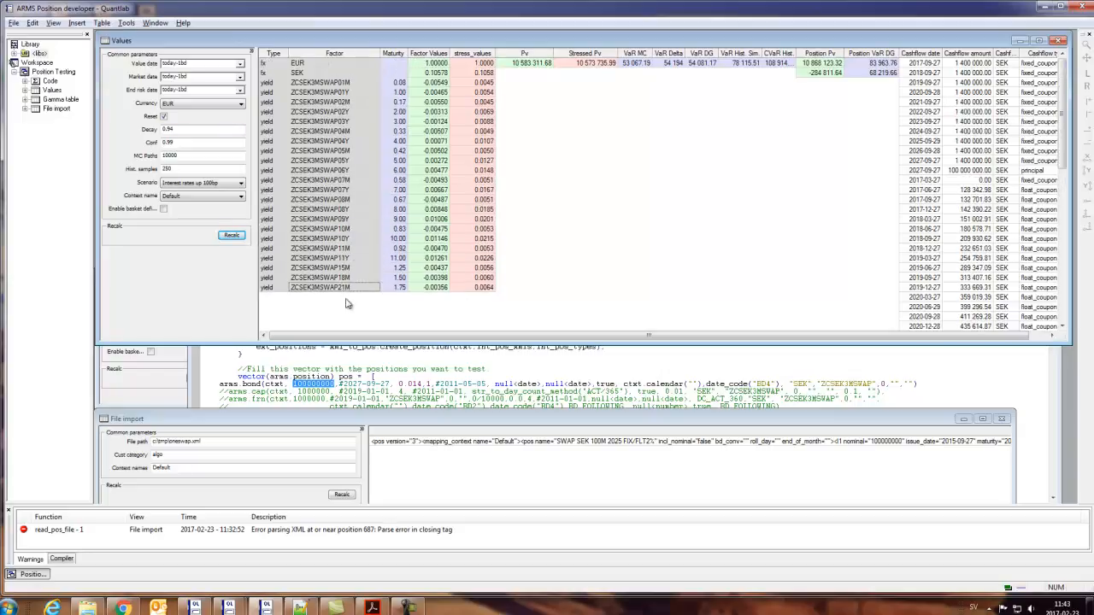
- Expand the library tree, widen it, and open swap.ql from the IR folder of instruments.qlh
click(343, 345)
key(Right)
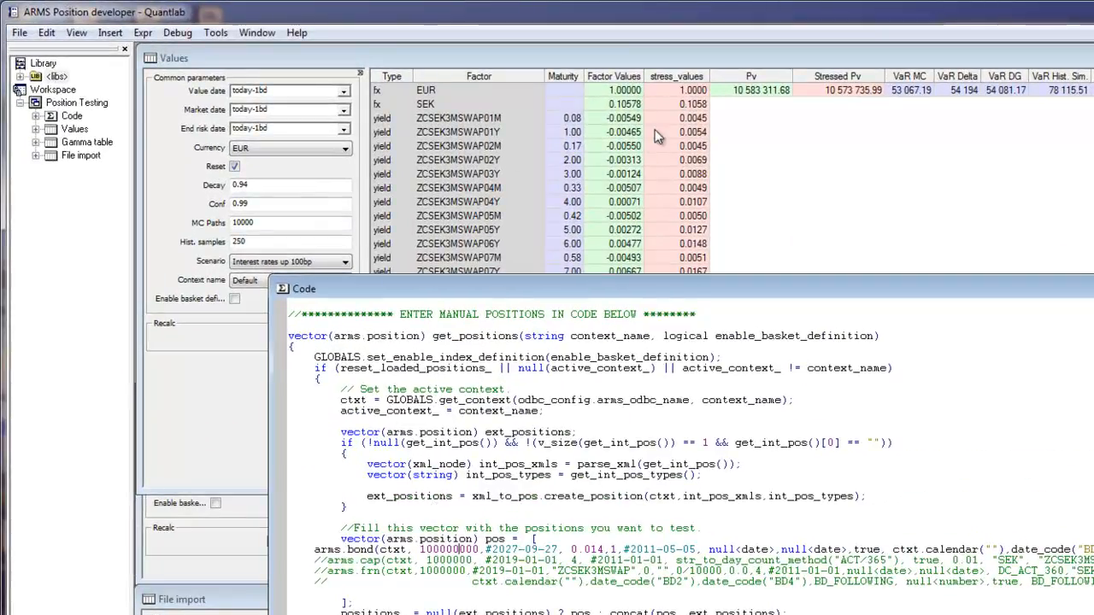
click(42, 65)
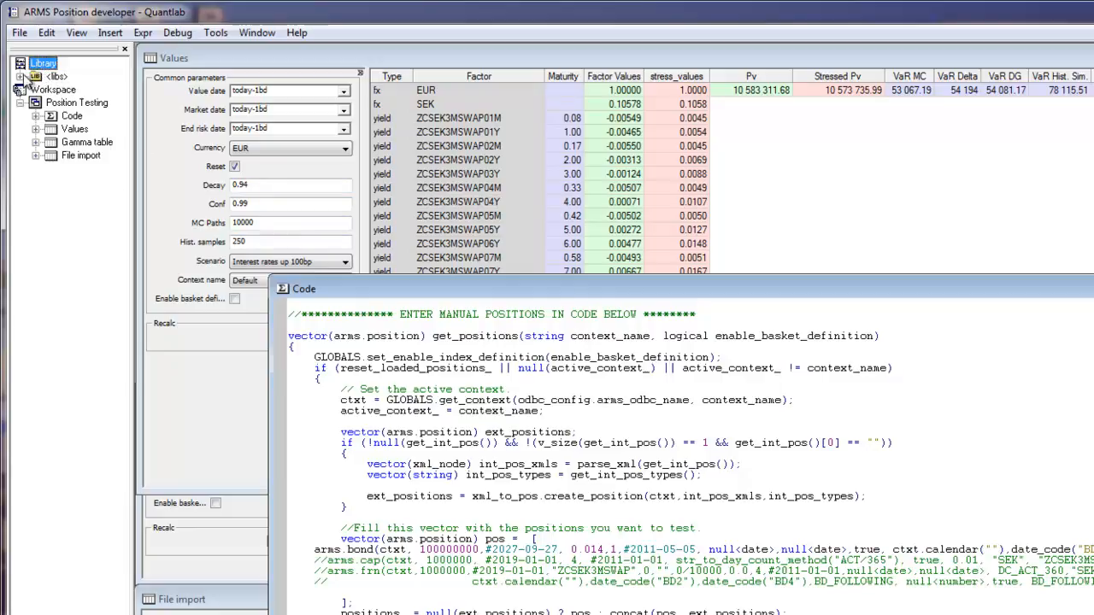
click(22, 77)
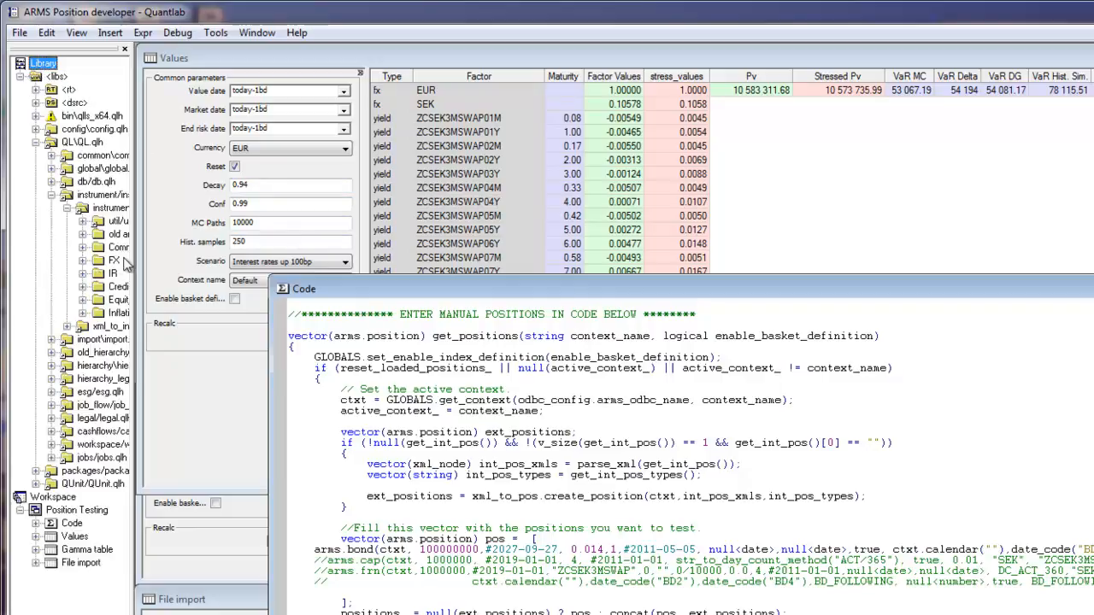
drag(132, 256, 230, 267)
click(83, 275)
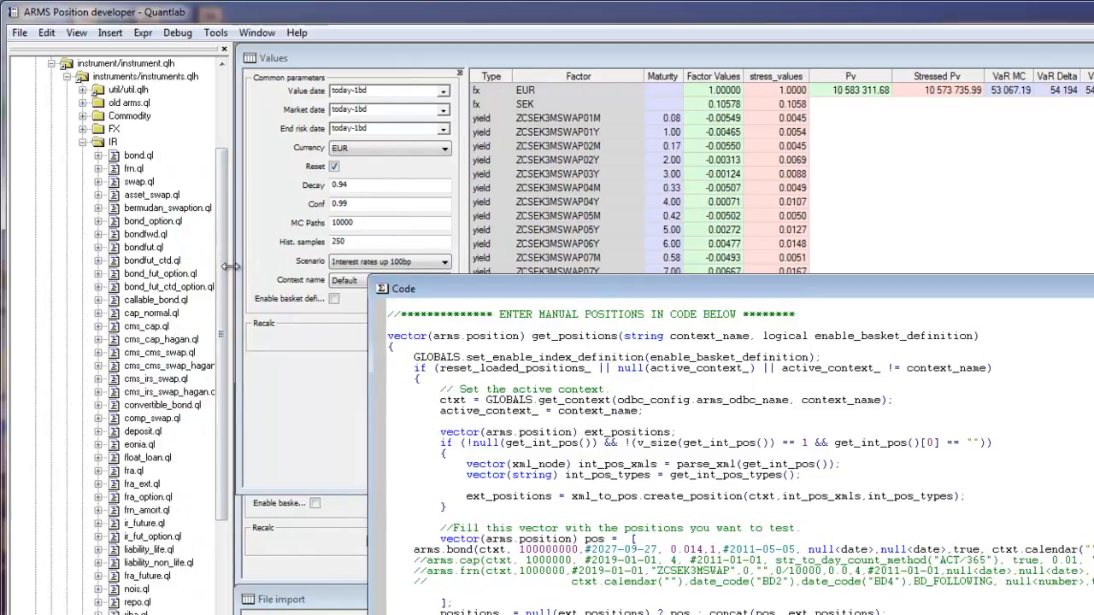
double_click(139, 182)
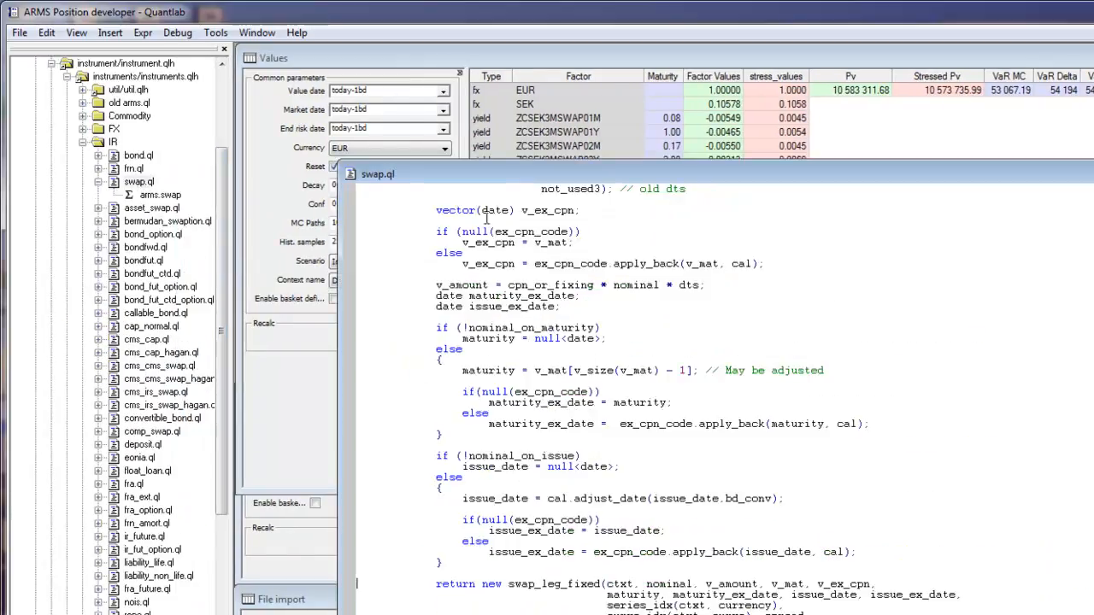
- Set a breakpoint on the return new swap_leg_fixed line in swap.ql and recalculate the Values window to start debugging
scroll(357, 484, down, 3)
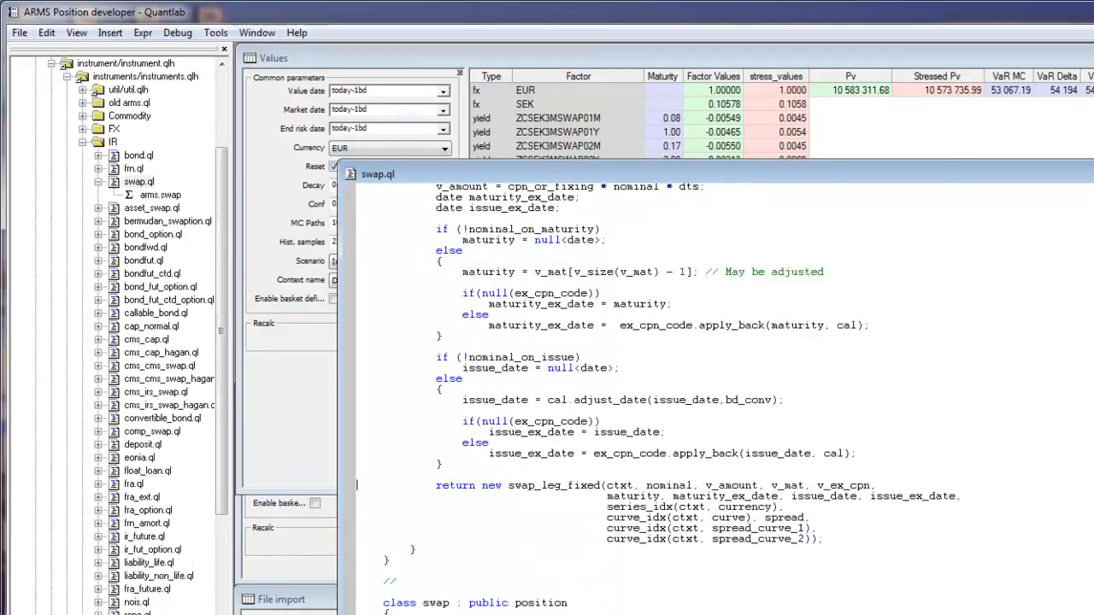
click(350, 485)
click(316, 407)
click(418, 339)
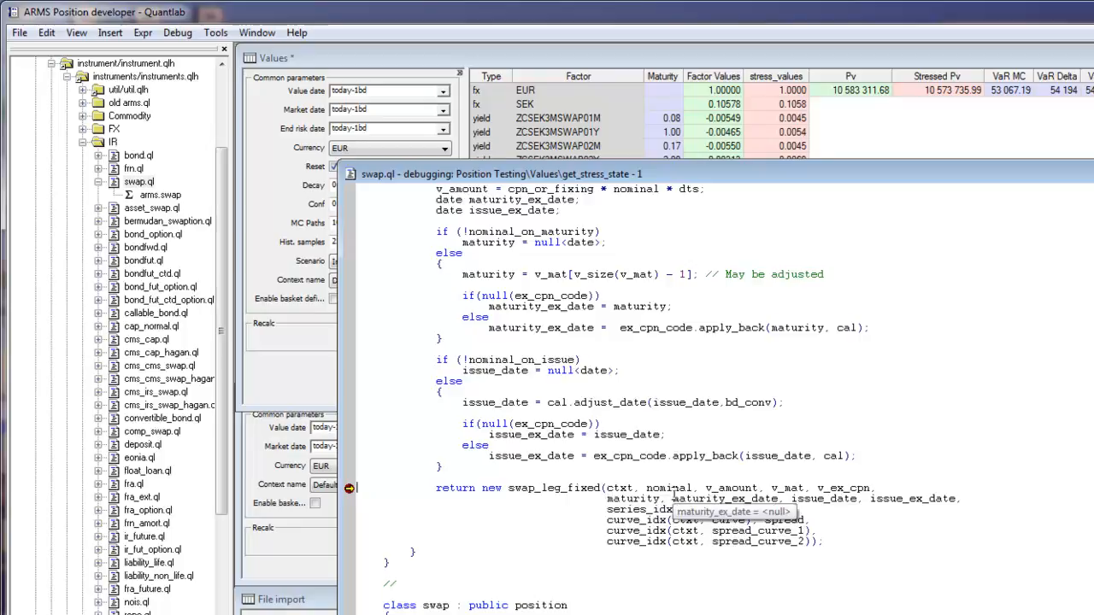
- Inspect the variables in the swap_leg_fixed return line and evaluate the expression v_amount in the Immediate window
mouse_move(728, 487)
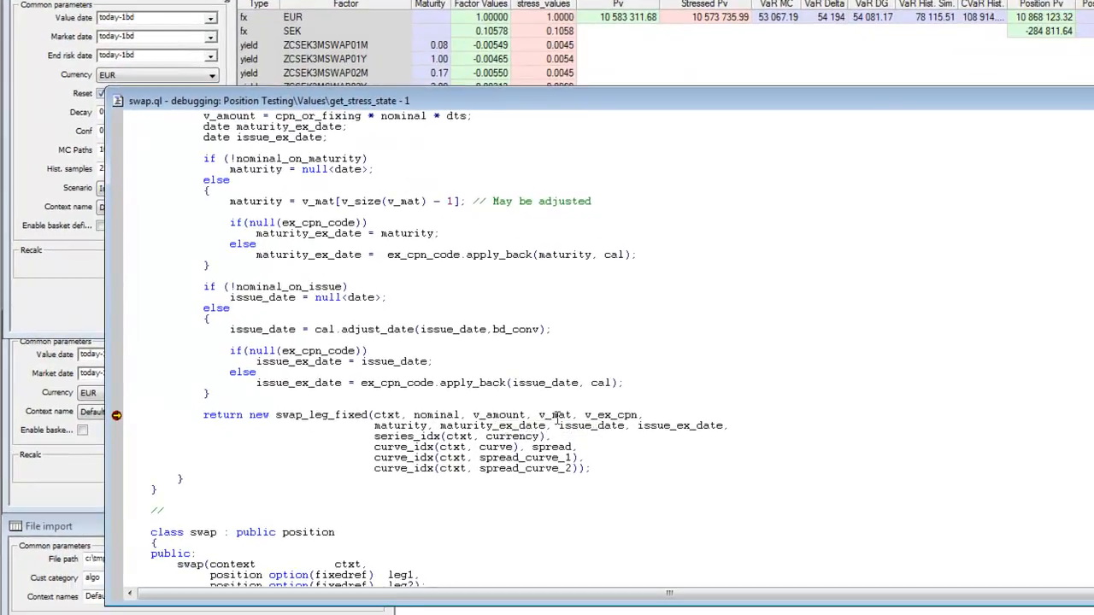
mouse_move(780, 485)
key(ctrl+alt+i)
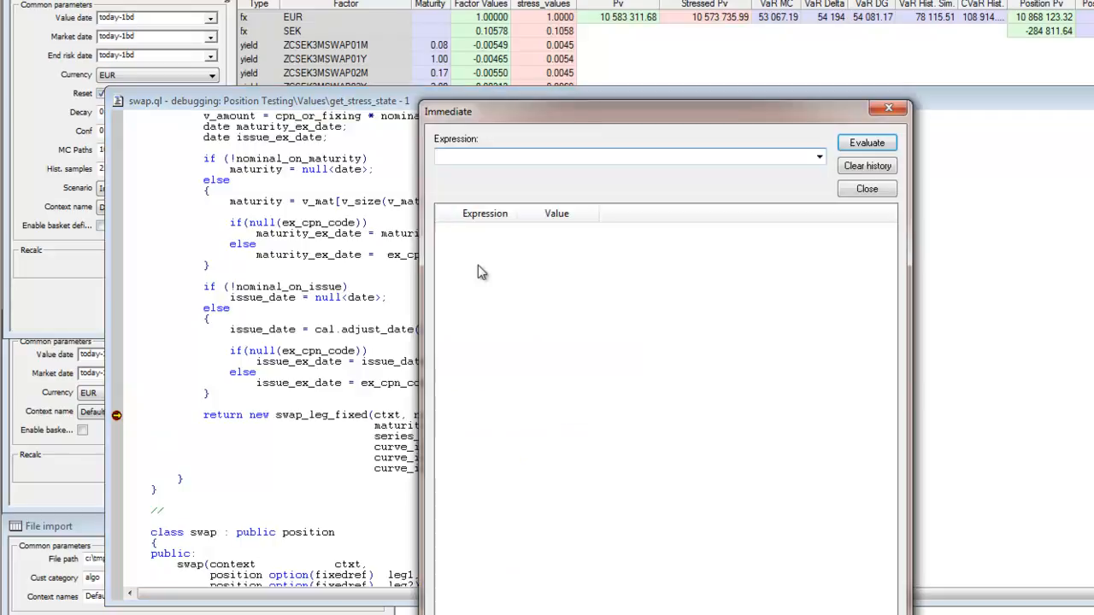
text(v_amount)
key(Return)
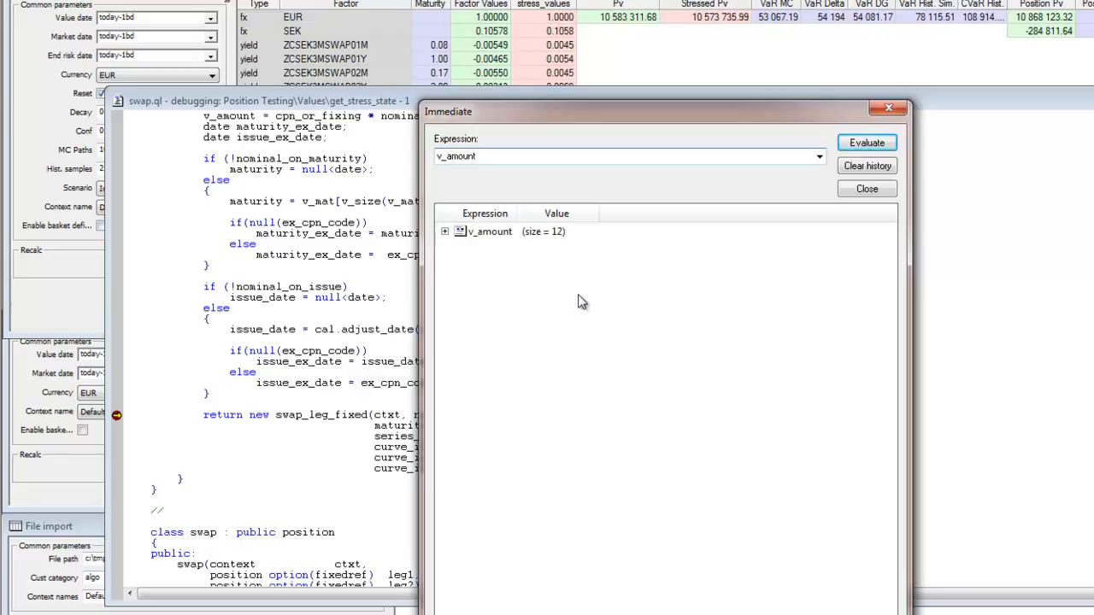
- Expand v_amount, widen the Value column to read its elements in full, and close the Immediate window
click(446, 232)
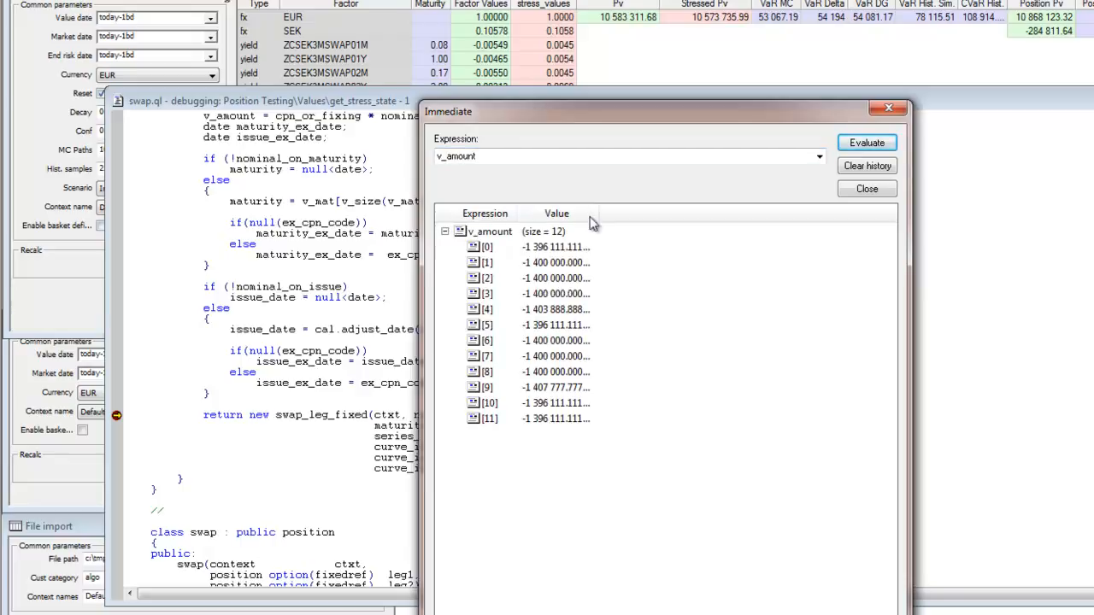
drag(598, 214, 640, 213)
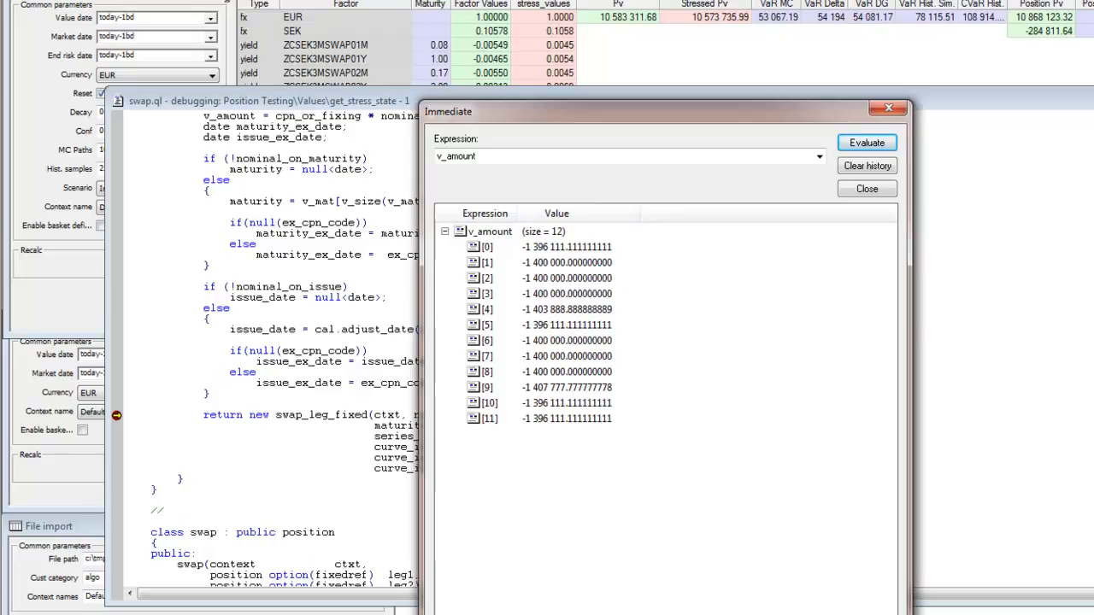
drag(689, 114, 851, 56)
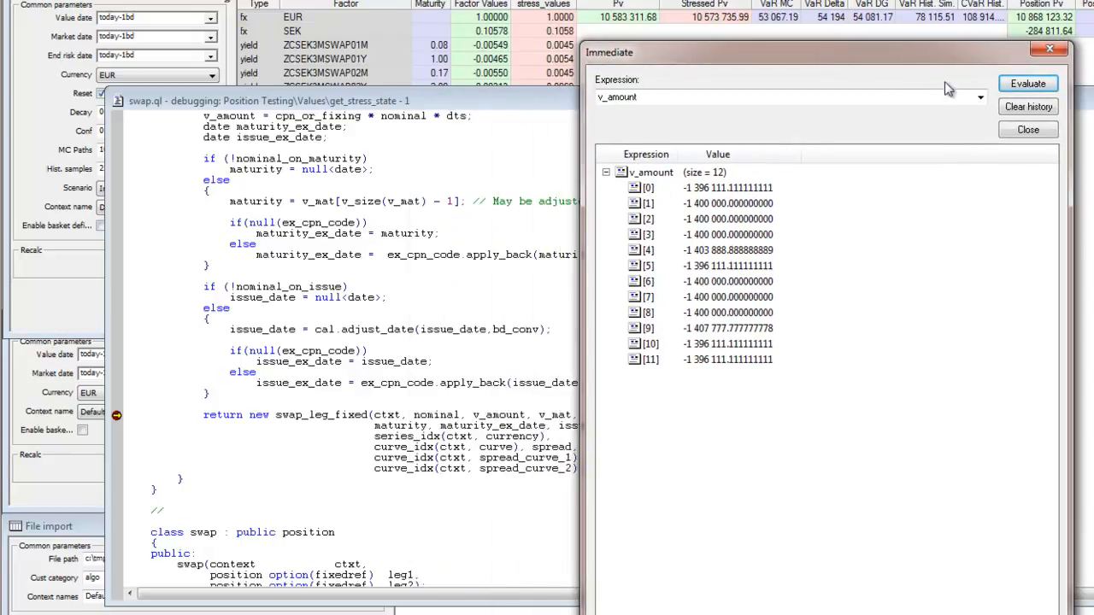
click(1050, 52)
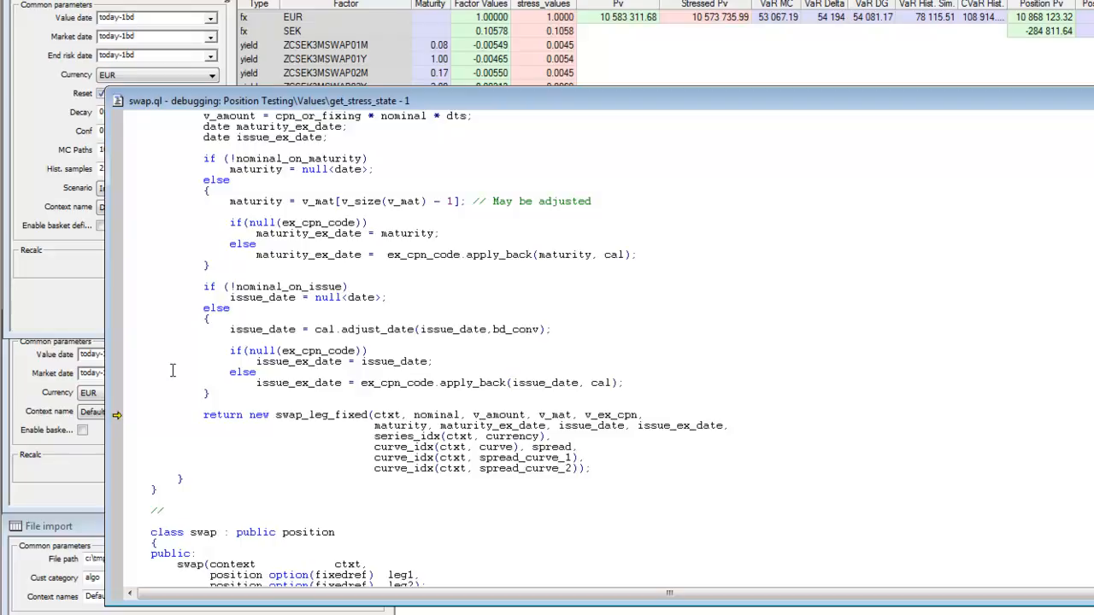
- Resume execution with the breakpoint on the swap_leg_fixed return line removed, and close swap.ql
key(F5)
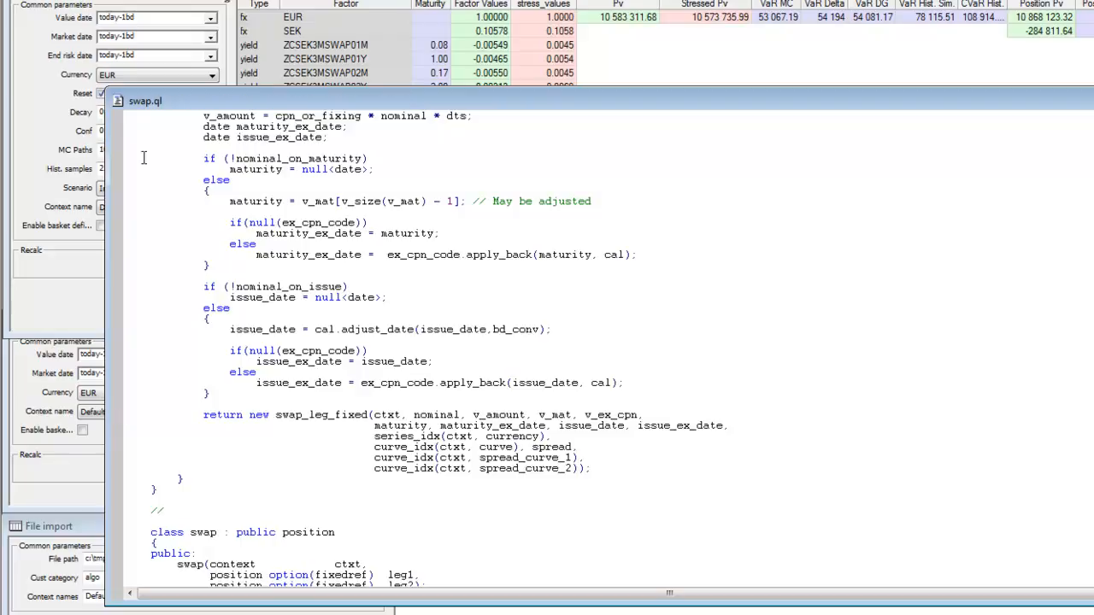
double_click(118, 98)
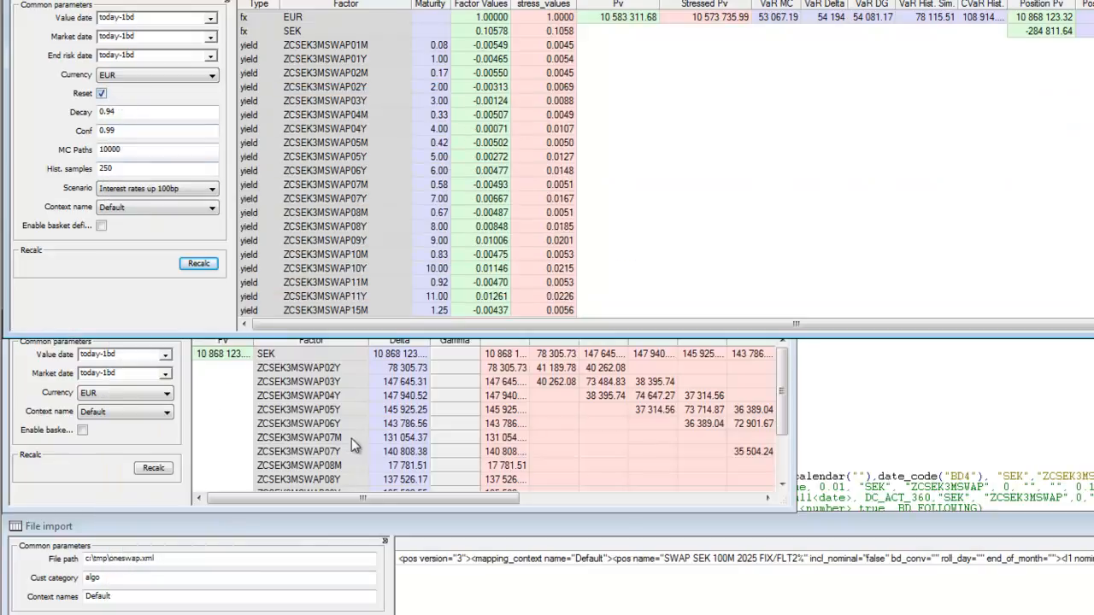